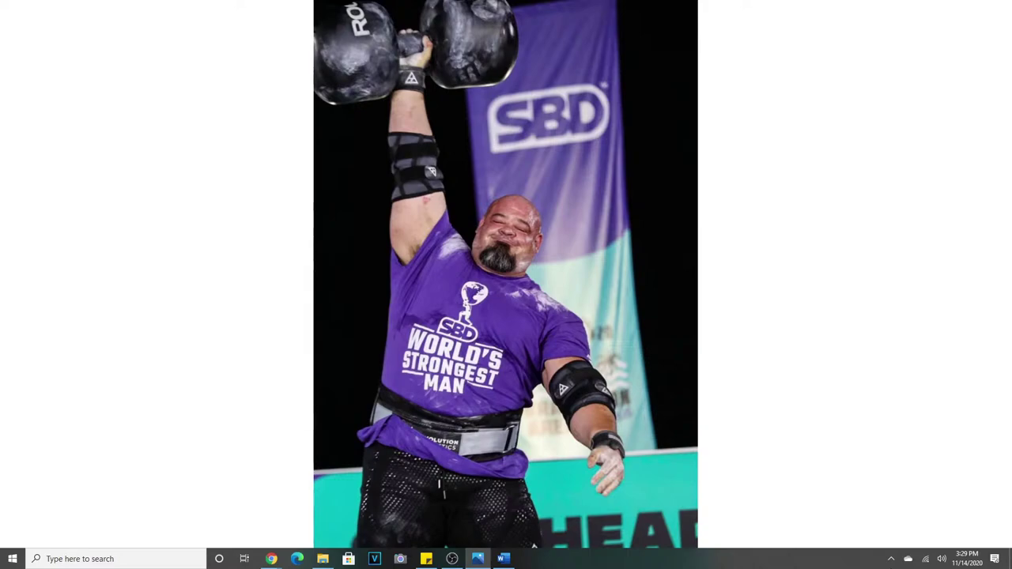
- Browse back and forth through the World's Strongest Man competition photos
{"action": "key", "text": "Left"}
{"action": "key", "text": "Right"}
{"action": "key", "text": "Right"}
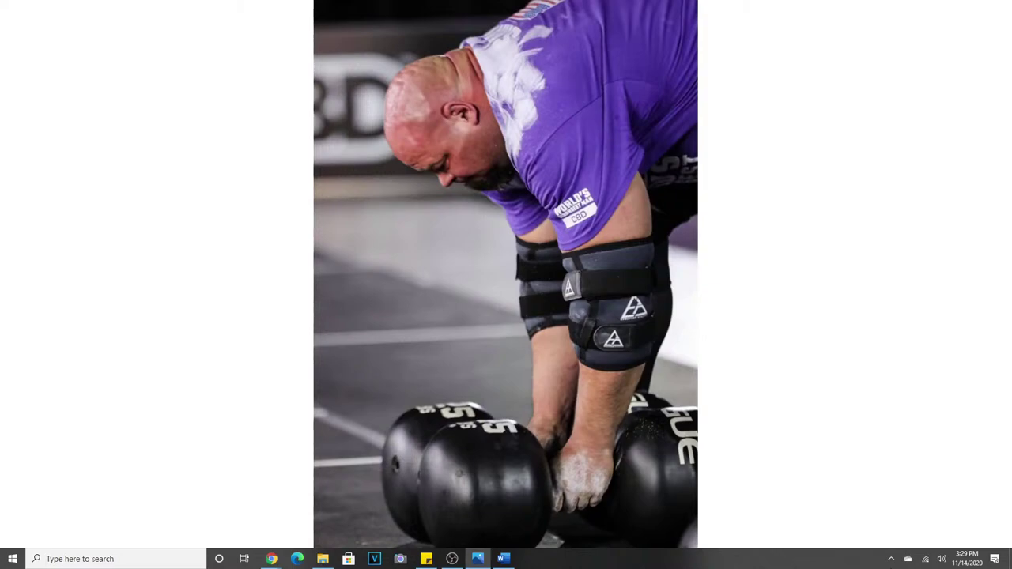
{"action": "key", "text": "Left"}
{"action": "key", "text": "Left"}
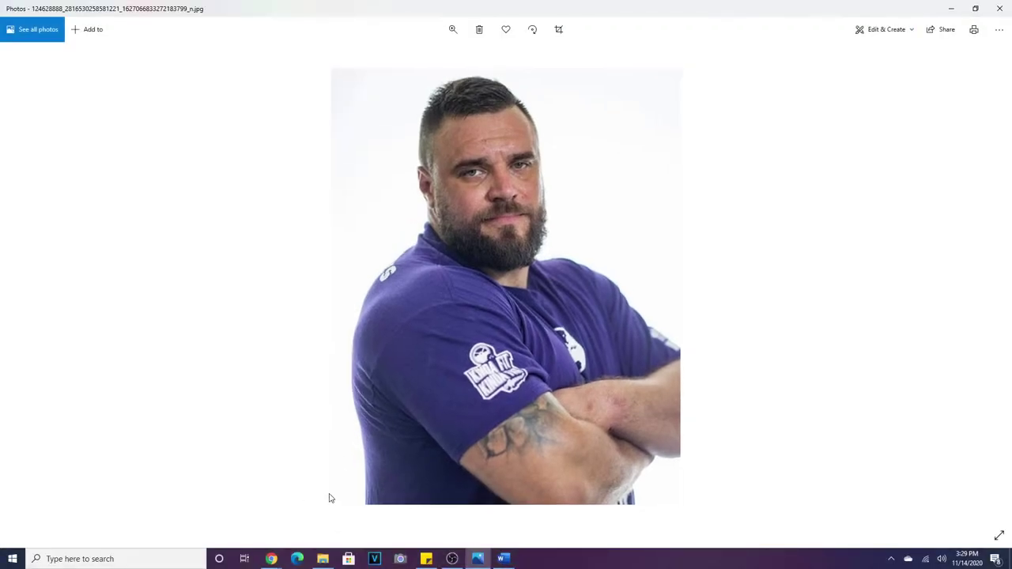
- Switch to the WSM 2020 spreadsheet in Chrome and view the HEATS sheet
{"action": "mouse_move", "coordinate": [272, 560]}
{"action": "left_click", "coordinate": [362, 518]}
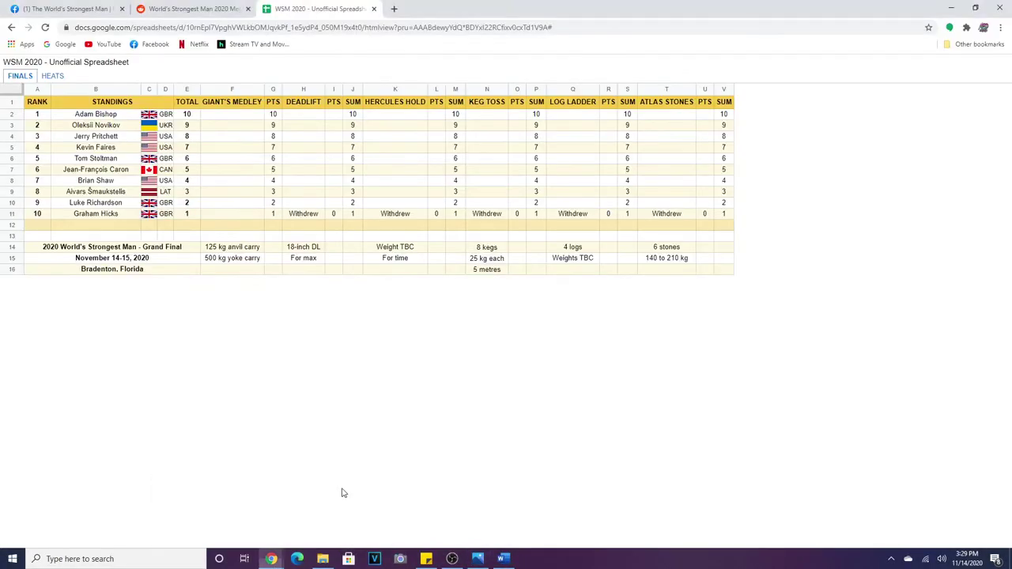
{"action": "left_click", "coordinate": [52, 77]}
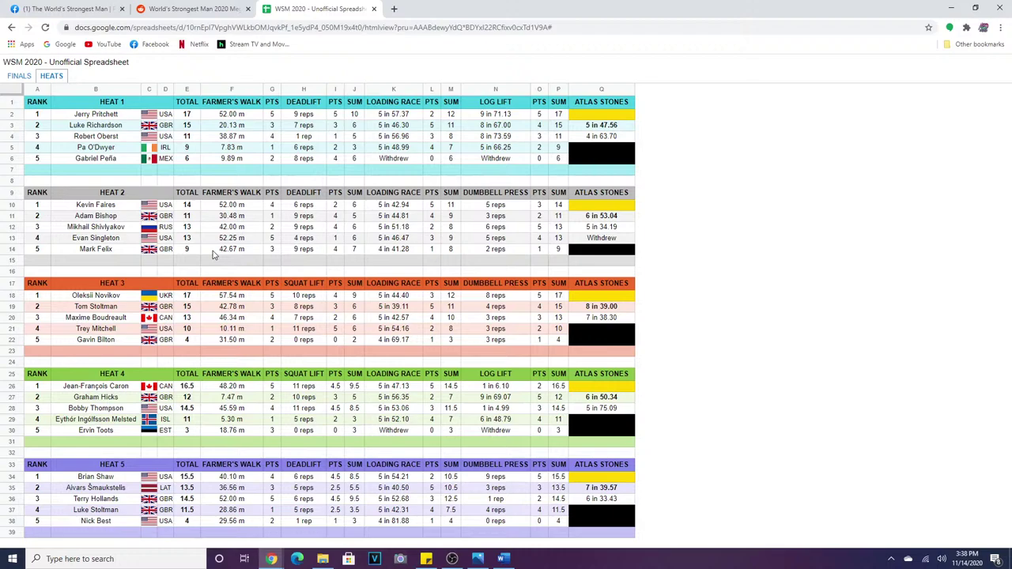
- Switch to the Photos app and look through the portraits of the strongman finalists one after another
{"action": "mouse_move", "coordinate": [488, 560]}
{"action": "left_click", "coordinate": [480, 509]}
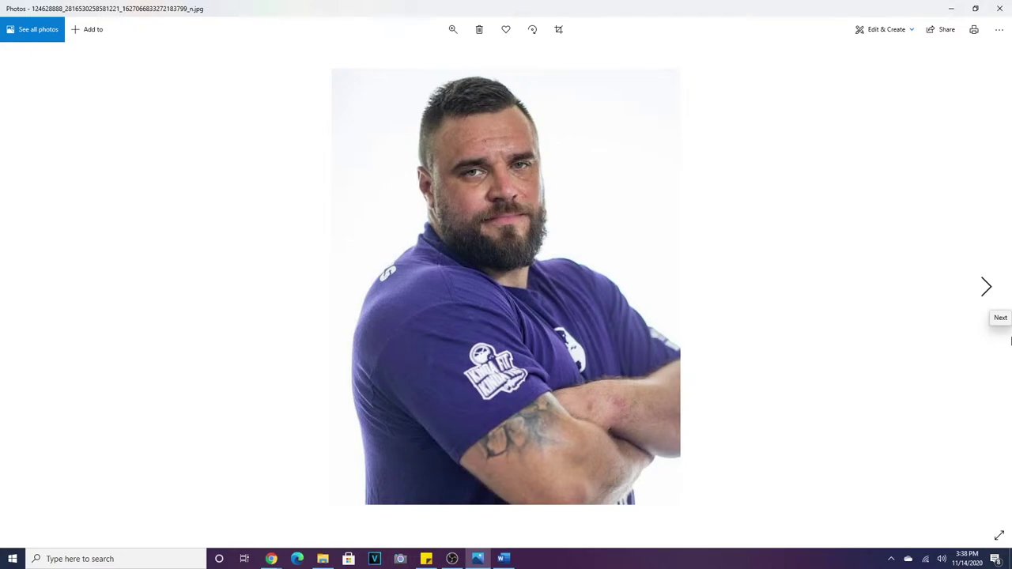
{"action": "left_click", "coordinate": [1011, 340]}
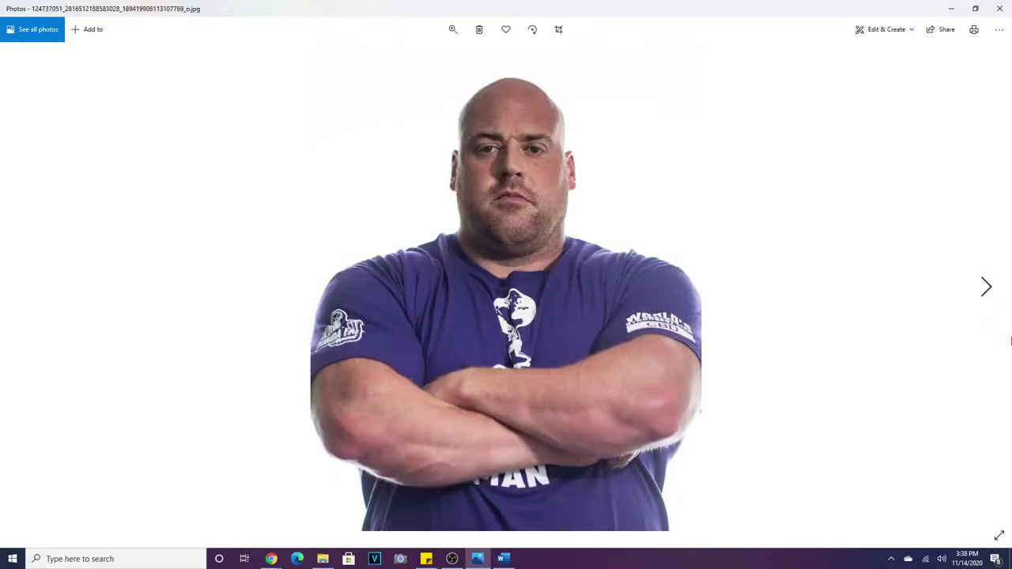
{"action": "key", "text": "Right"}
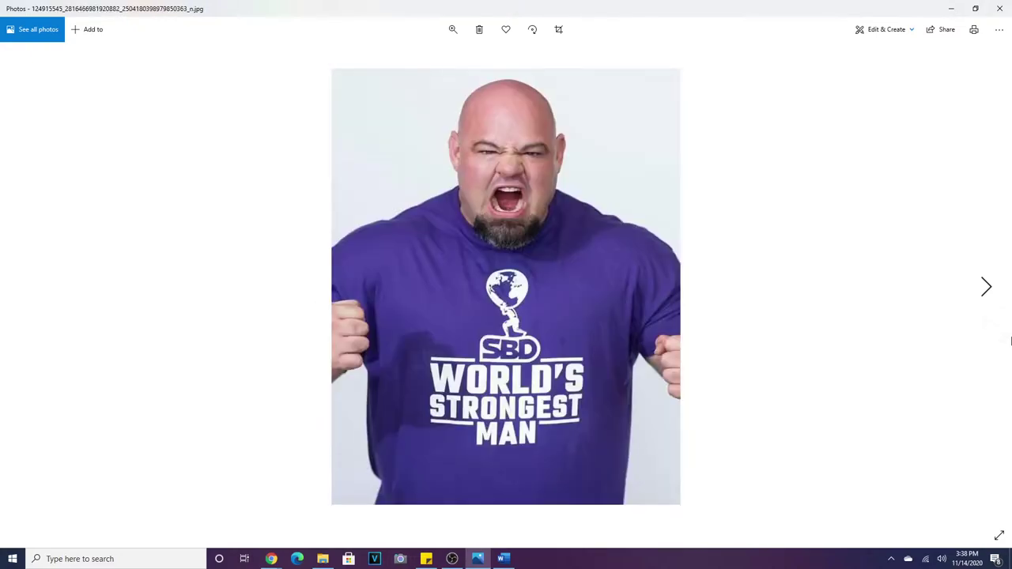
{"action": "key", "text": "Right"}
{"action": "key", "text": "Right"}
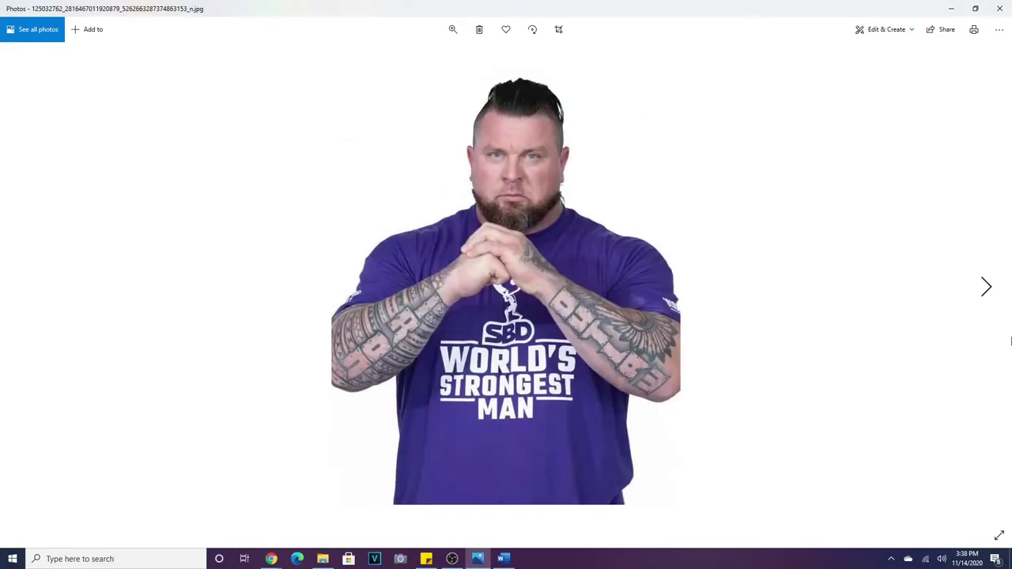
{"action": "key", "text": "Right"}
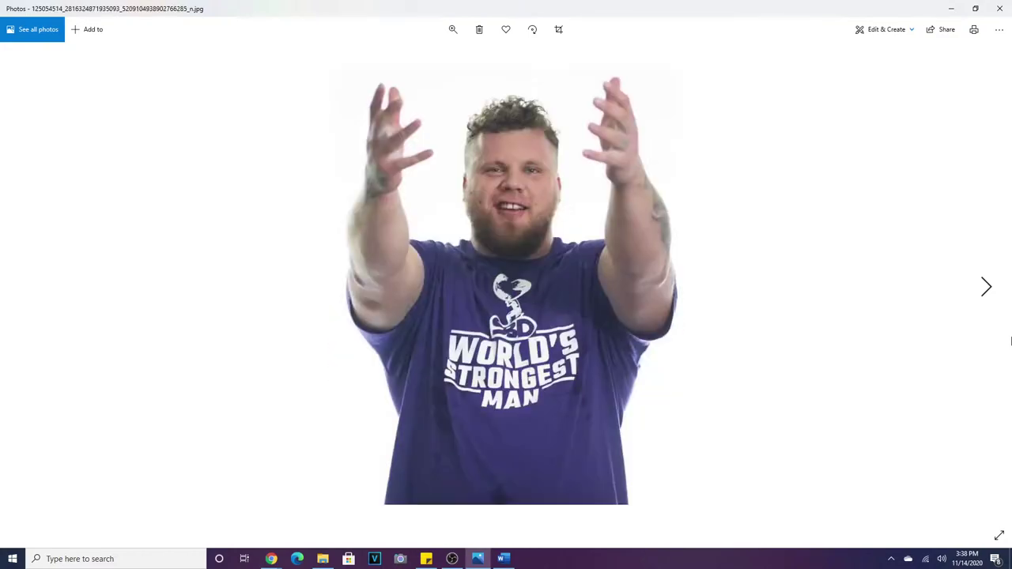
{"action": "key", "text": "Right"}
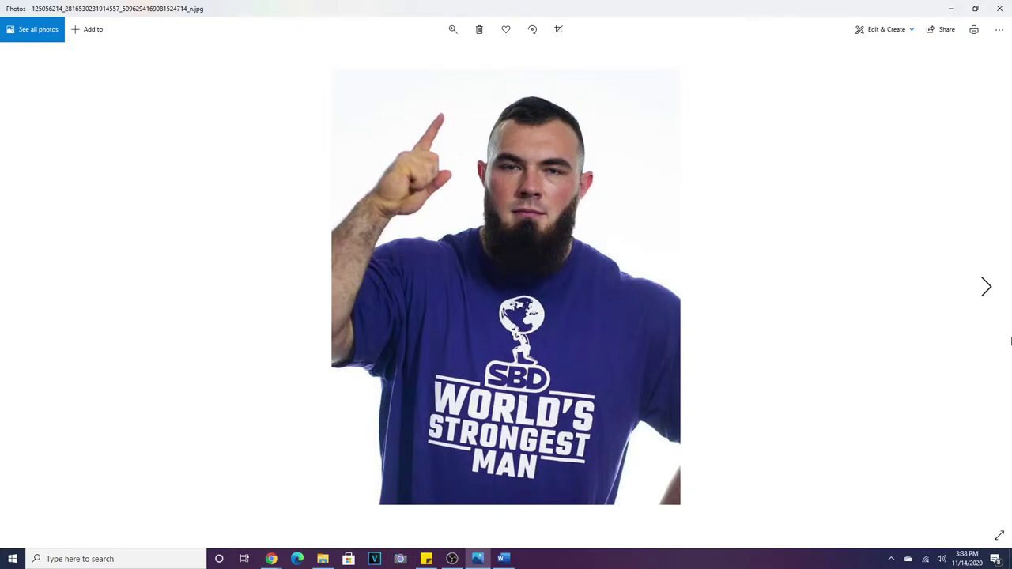
{"action": "key", "text": "Right"}
{"action": "key", "text": "Right"}
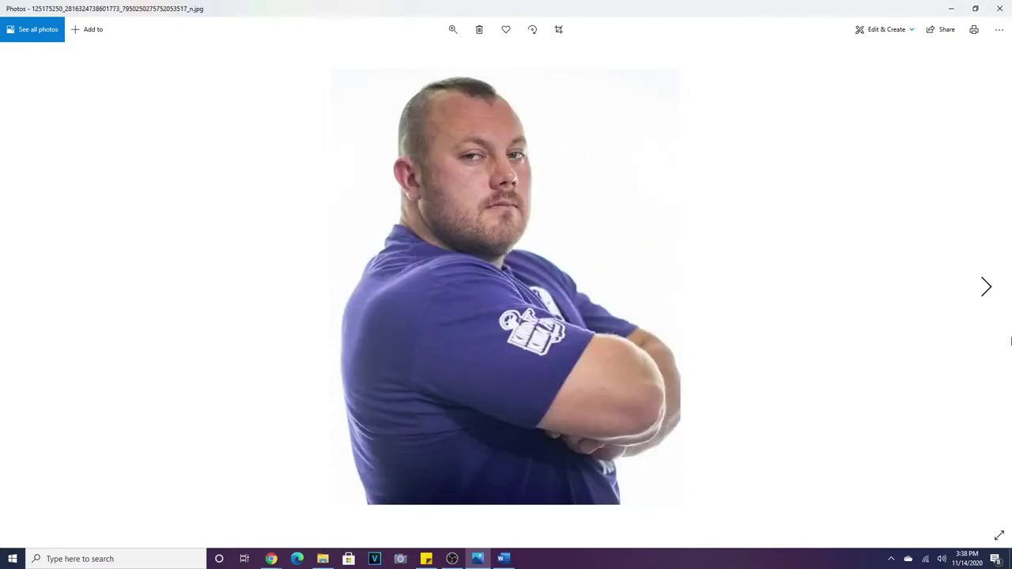
{"action": "key", "text": "Right"}
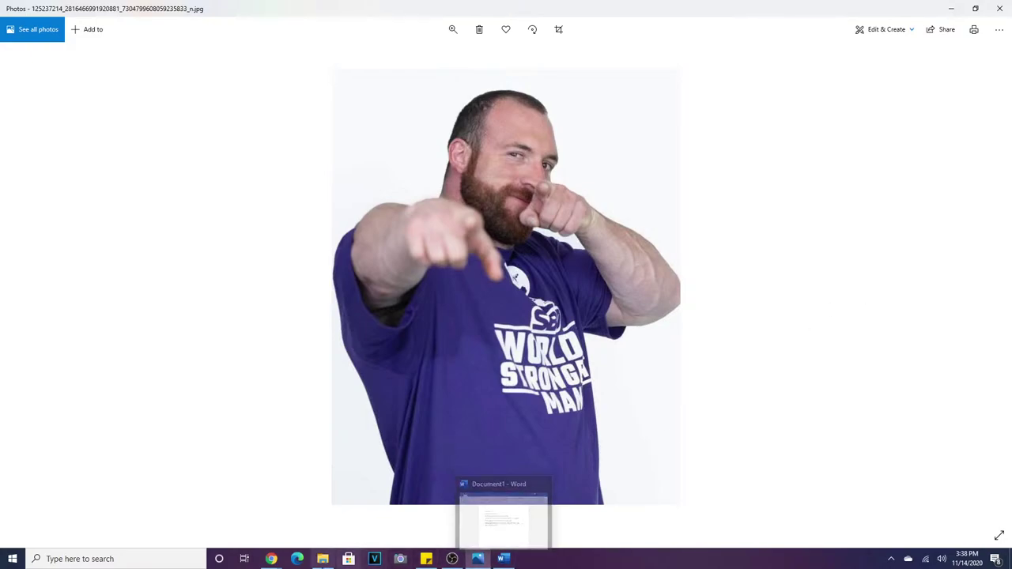
- Return to the WSM 2020 spreadsheet in Chrome and view the FINALS sheet
{"action": "mouse_move", "coordinate": [271, 558]}
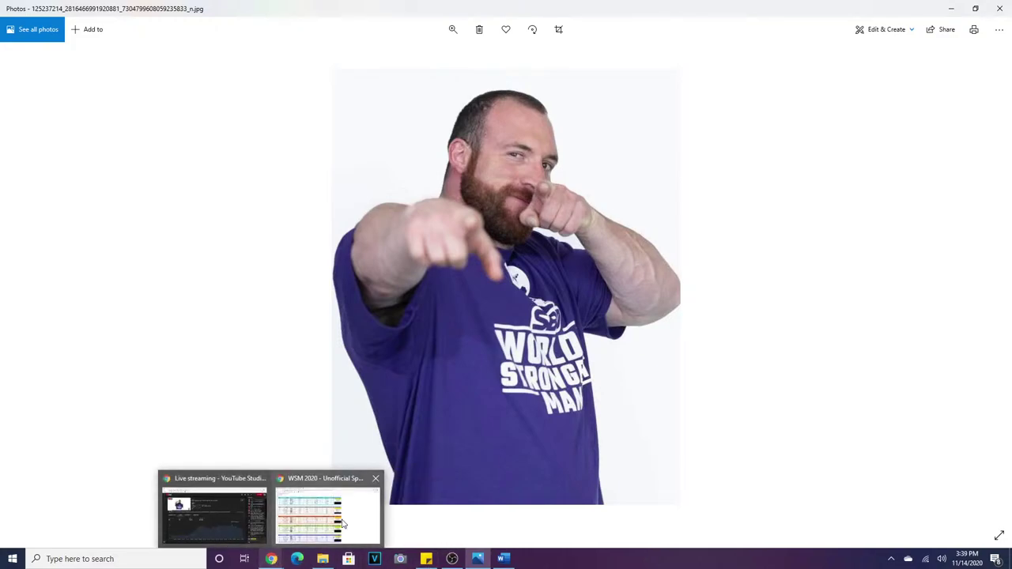
{"action": "left_click", "coordinate": [328, 510]}
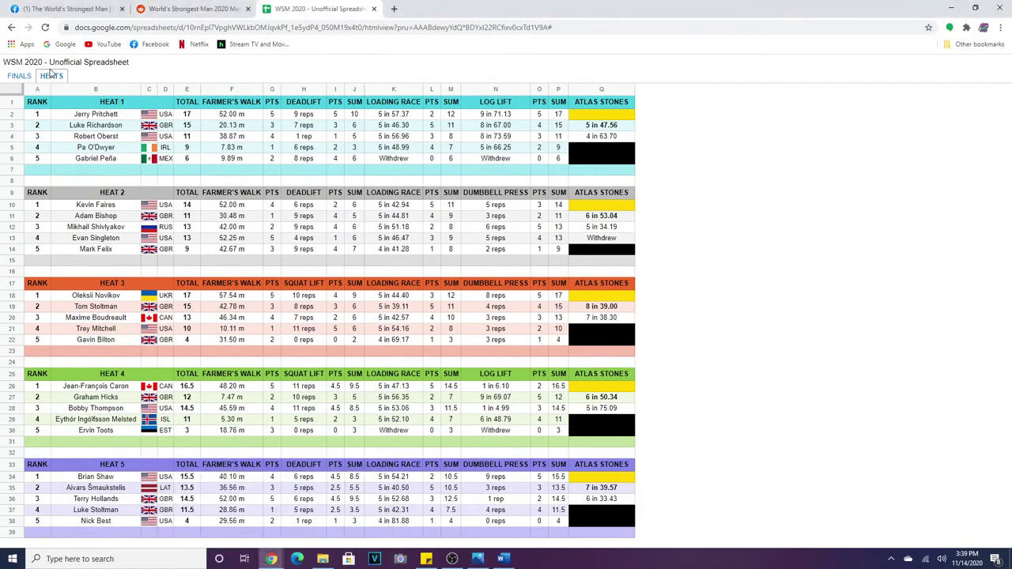
{"action": "left_click", "coordinate": [11, 78]}
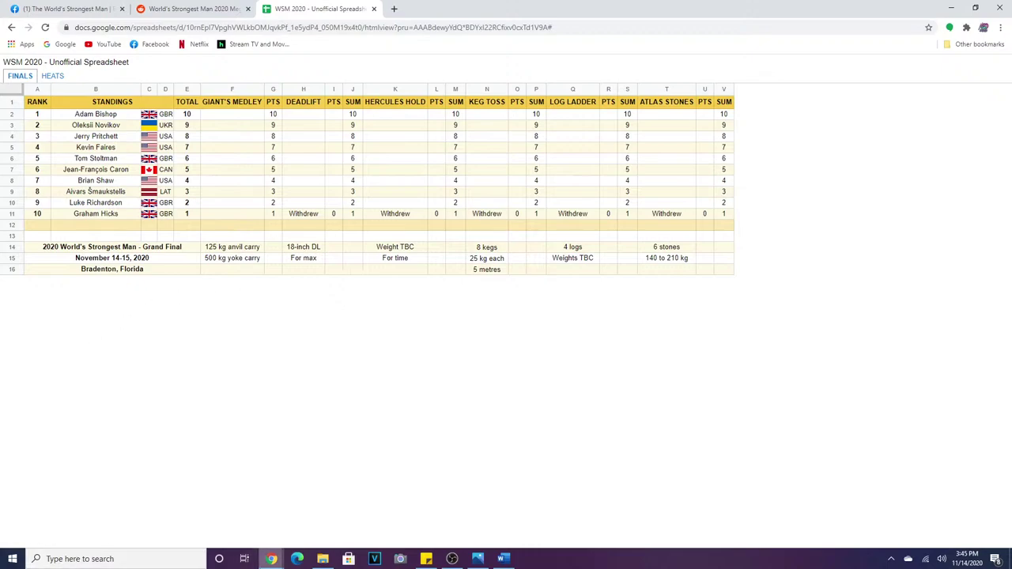
- Reload the FINALS standings repeatedly to check for new deadlift results
{"action": "mouse_move", "coordinate": [271, 558]}
{"action": "left_click", "coordinate": [47, 27]}
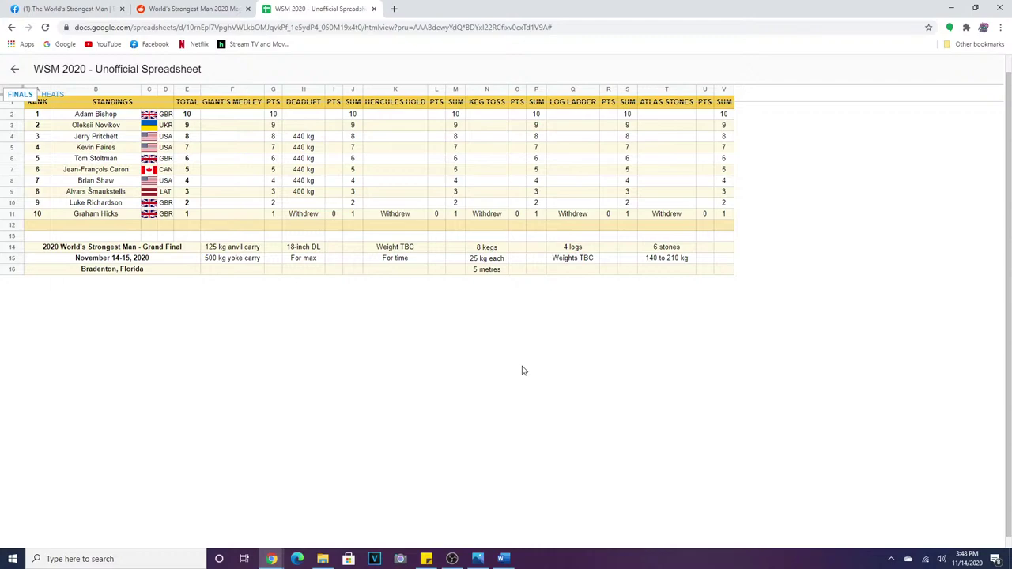
{"action": "left_click", "coordinate": [45, 27]}
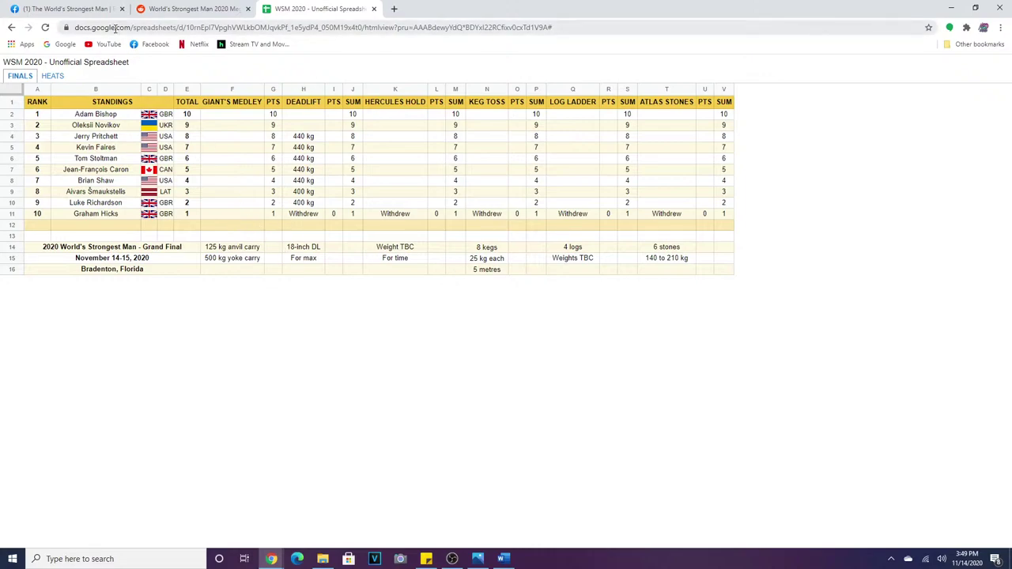
{"action": "left_click", "coordinate": [45, 28]}
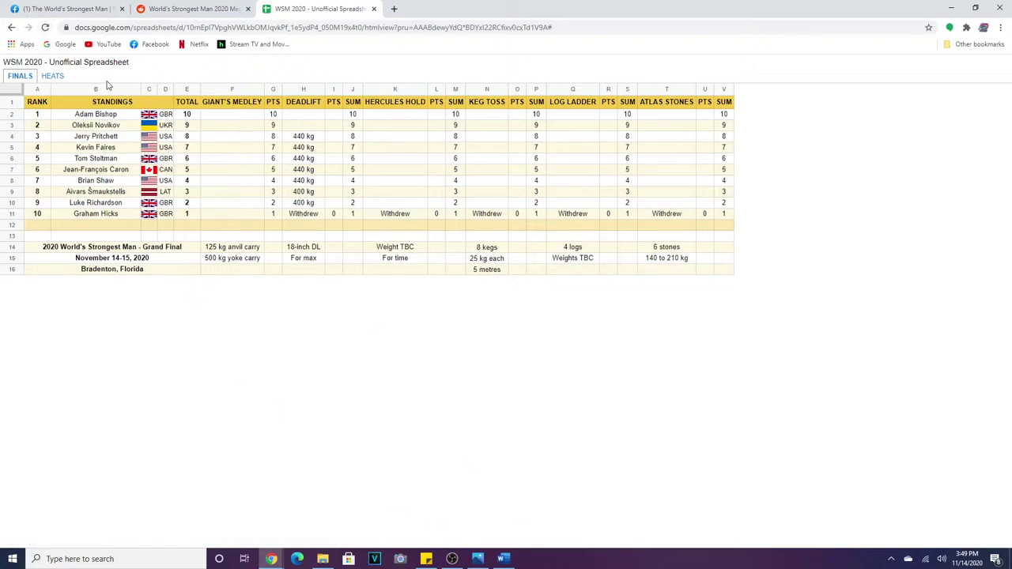
{"action": "left_click", "coordinate": [45, 27]}
{"action": "left_click", "coordinate": [45, 27]}
{"action": "left_click", "coordinate": [46, 27]}
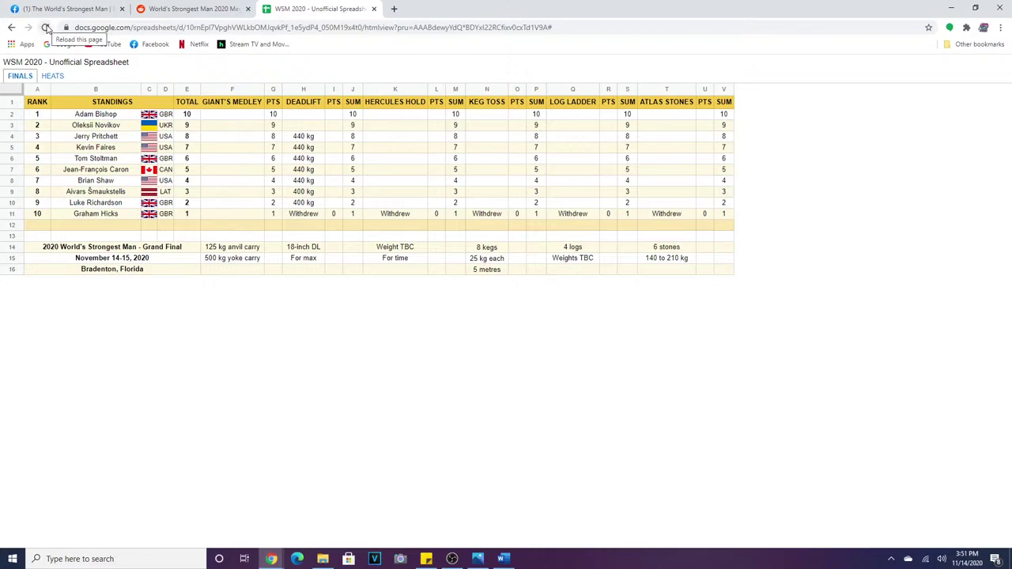
{"action": "left_click", "coordinate": [46, 28]}
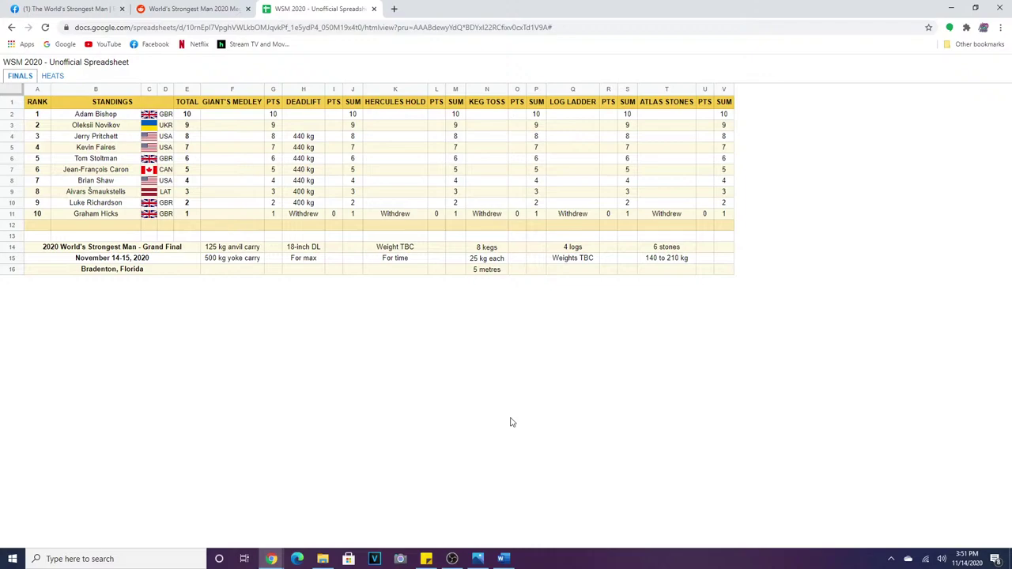
{"action": "left_click", "coordinate": [45, 27]}
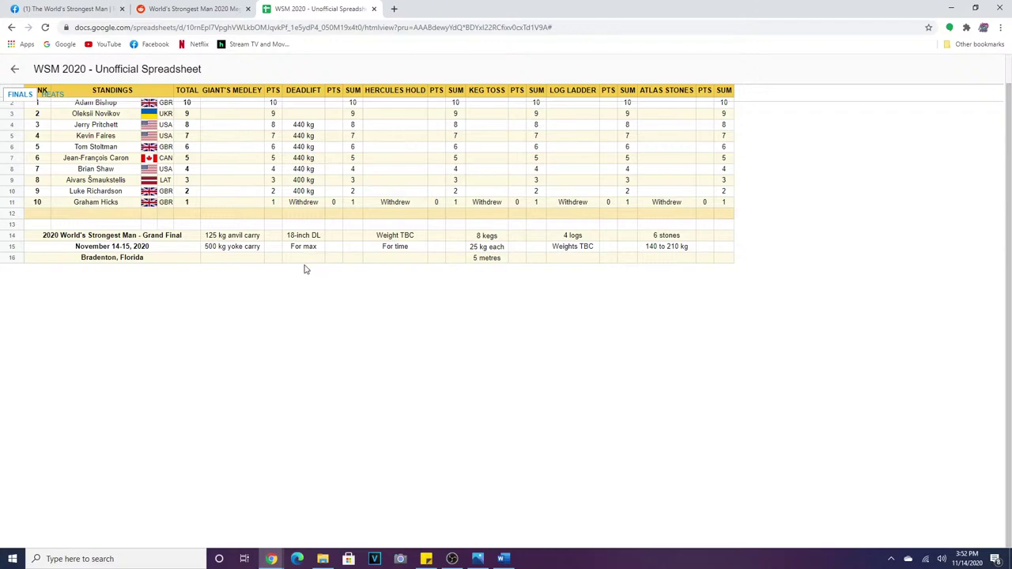
{"action": "left_click", "coordinate": [46, 28]}
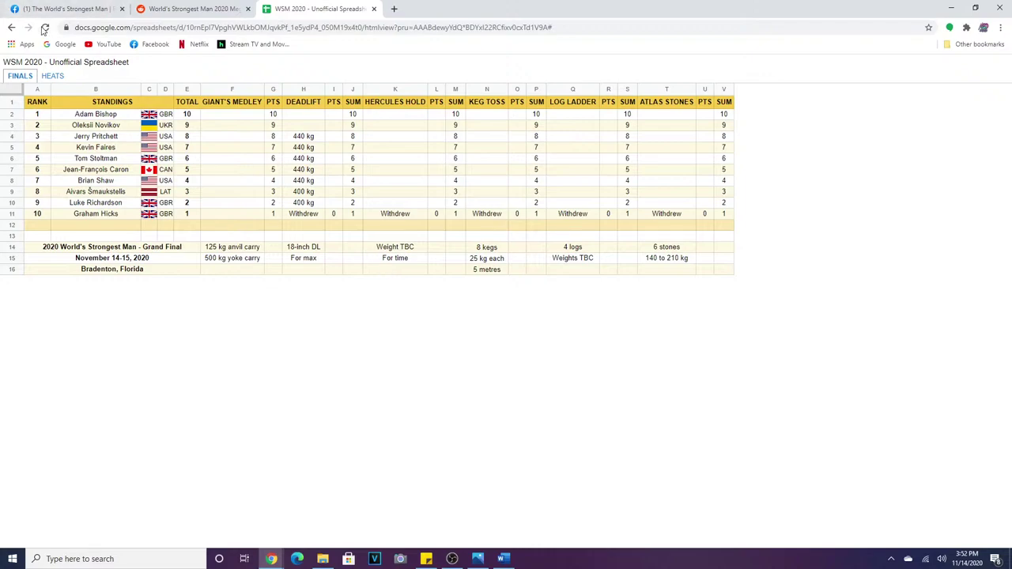
{"action": "left_click", "coordinate": [45, 27]}
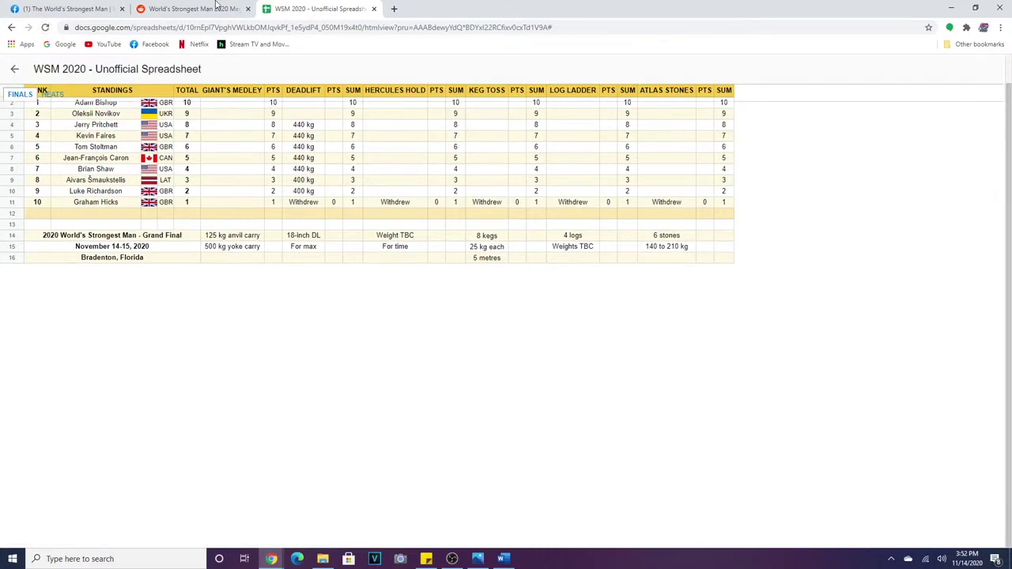
- Switch to The World's Strongest Man Facebook page and reload it until it loads with current content
{"action": "left_click", "coordinate": [47, 8]}
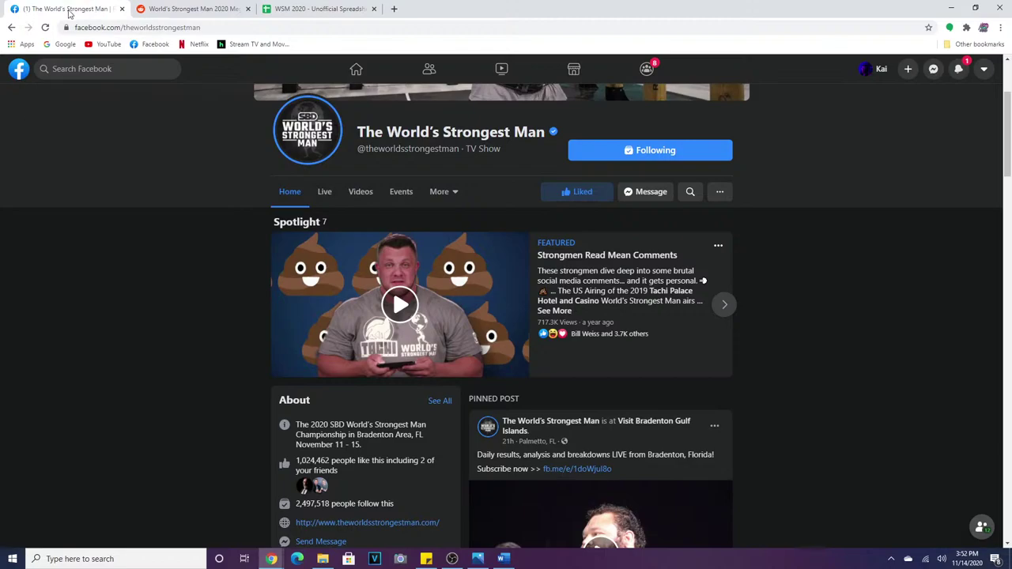
{"action": "left_click", "coordinate": [45, 27]}
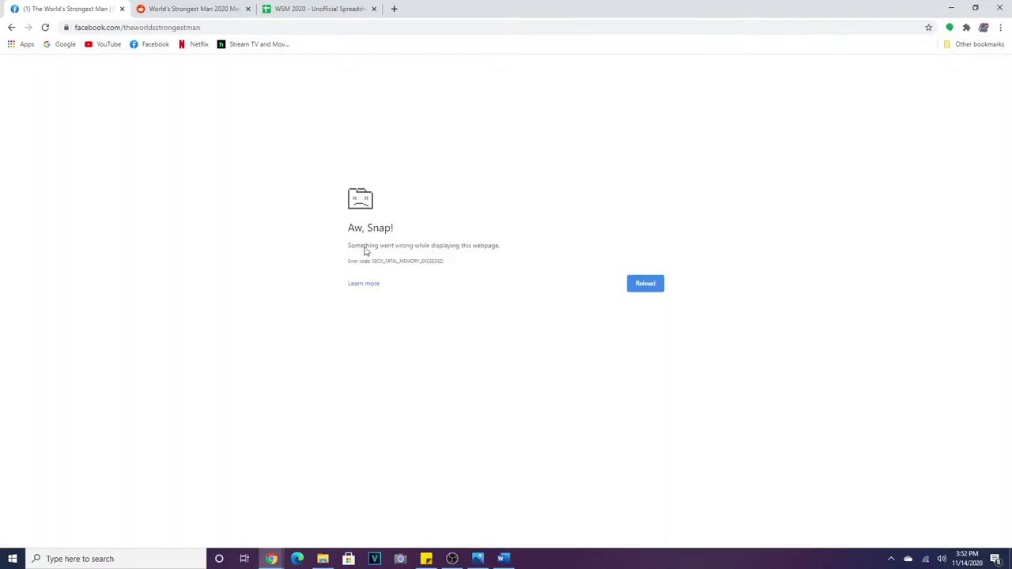
{"action": "left_click", "coordinate": [45, 28]}
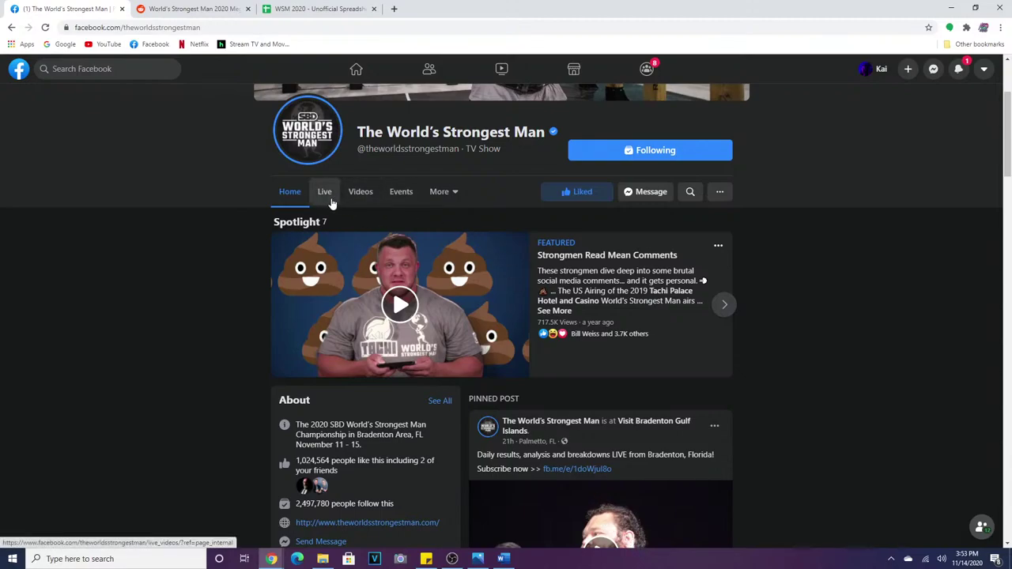
- Check the Facebook page's posts and past live videos for event updates, ending on its home section
{"action": "scroll", "coordinate": [350, 205], "scroll_direction": "down", "scroll_amount": 5}
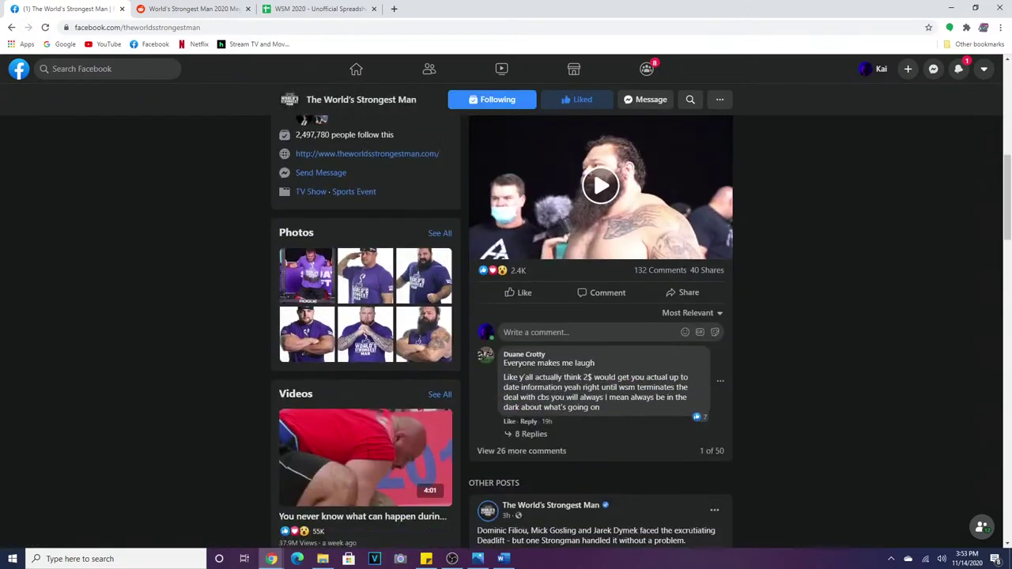
{"action": "scroll", "coordinate": [330, 304], "scroll_direction": "up", "scroll_amount": 5}
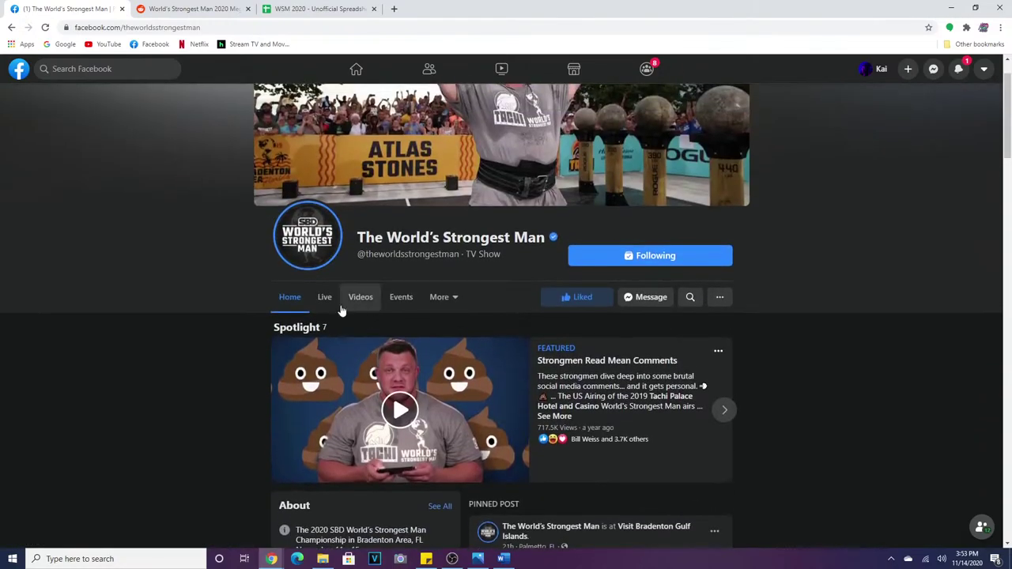
{"action": "left_click", "coordinate": [331, 305]}
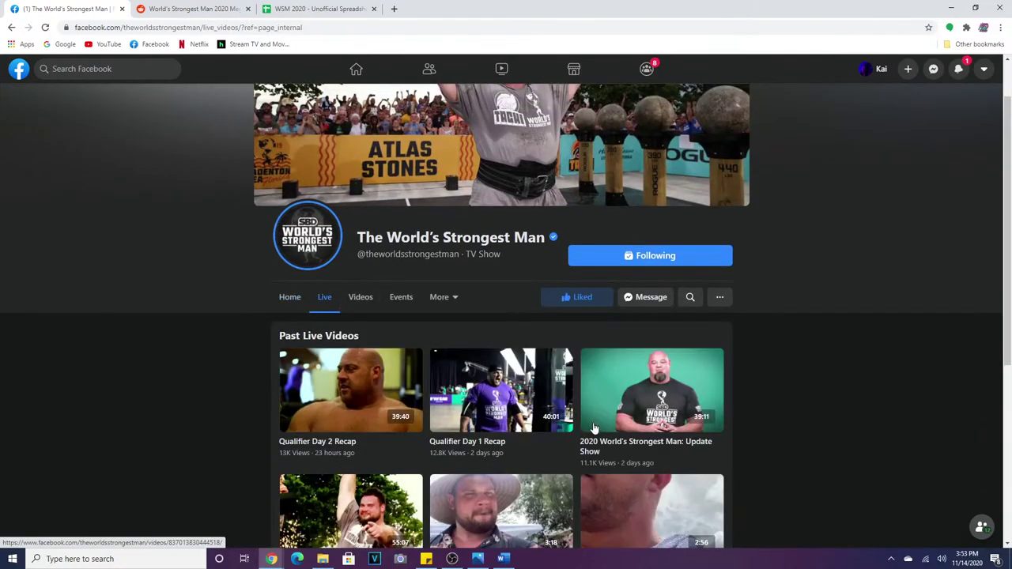
{"action": "left_click", "coordinate": [289, 298]}
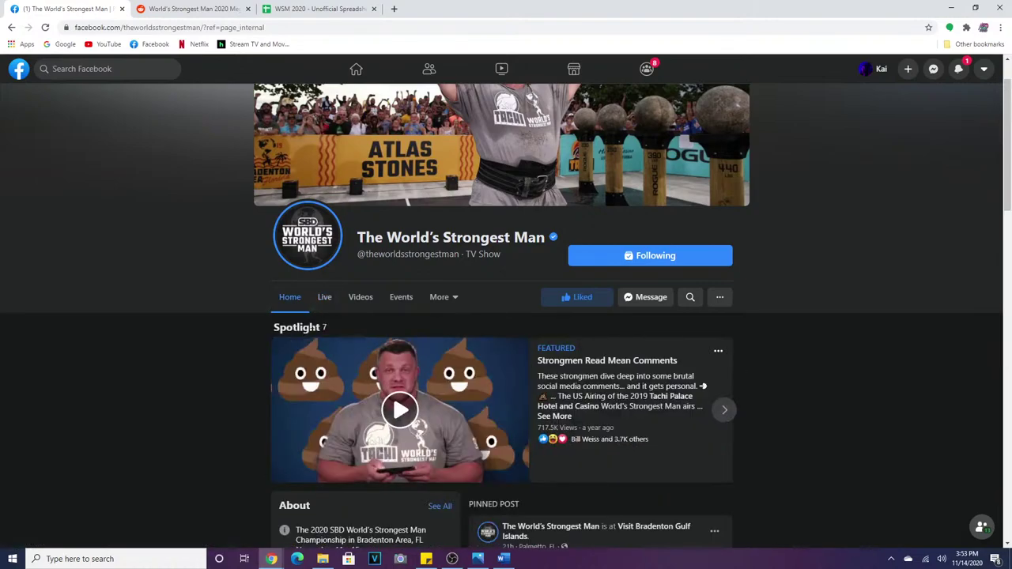
{"action": "scroll", "coordinate": [227, 484], "scroll_direction": "down", "scroll_amount": 1}
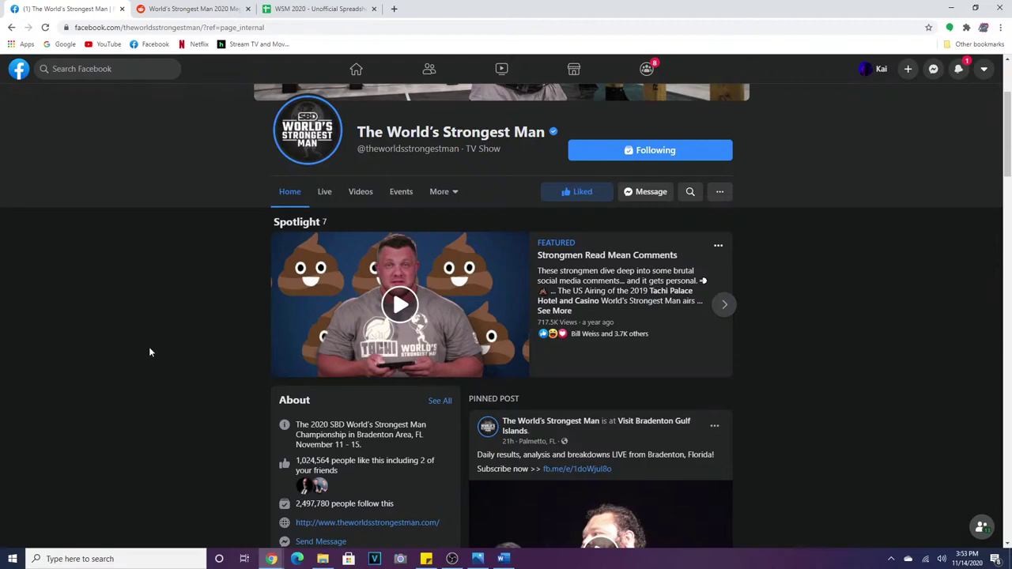
- Return to the WSM 2020 spreadsheet and keep reloading it to check for updated finals results
{"action": "left_click", "coordinate": [324, 8]}
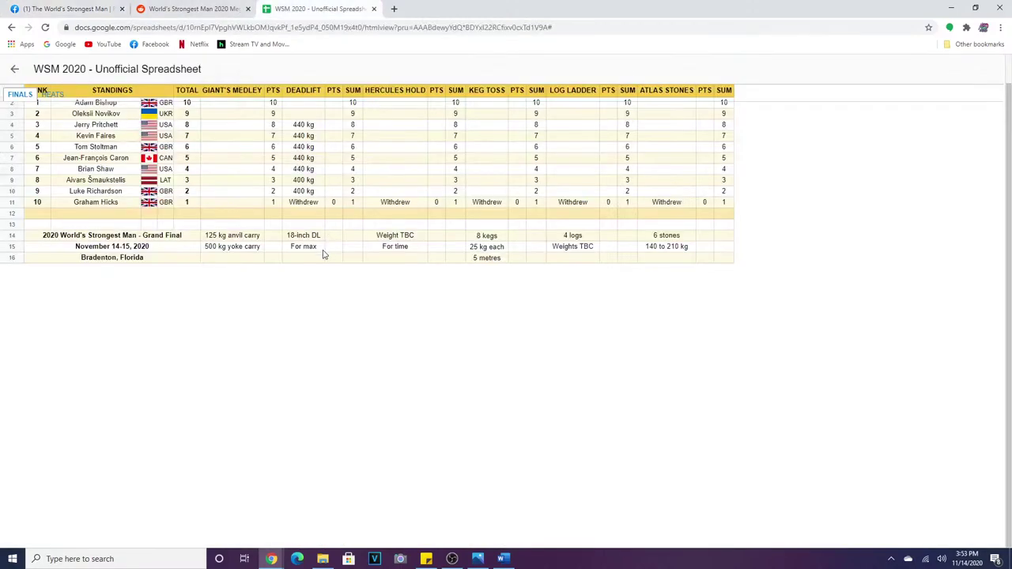
{"action": "left_click", "coordinate": [45, 27]}
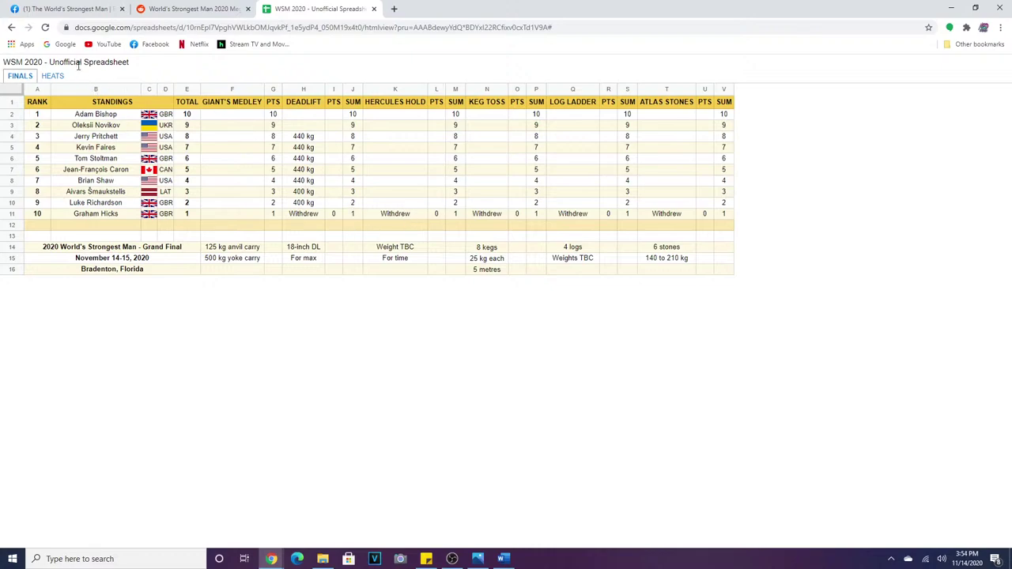
{"action": "left_click", "coordinate": [45, 27]}
{"action": "left_click", "coordinate": [45, 28]}
{"action": "left_click", "coordinate": [45, 27]}
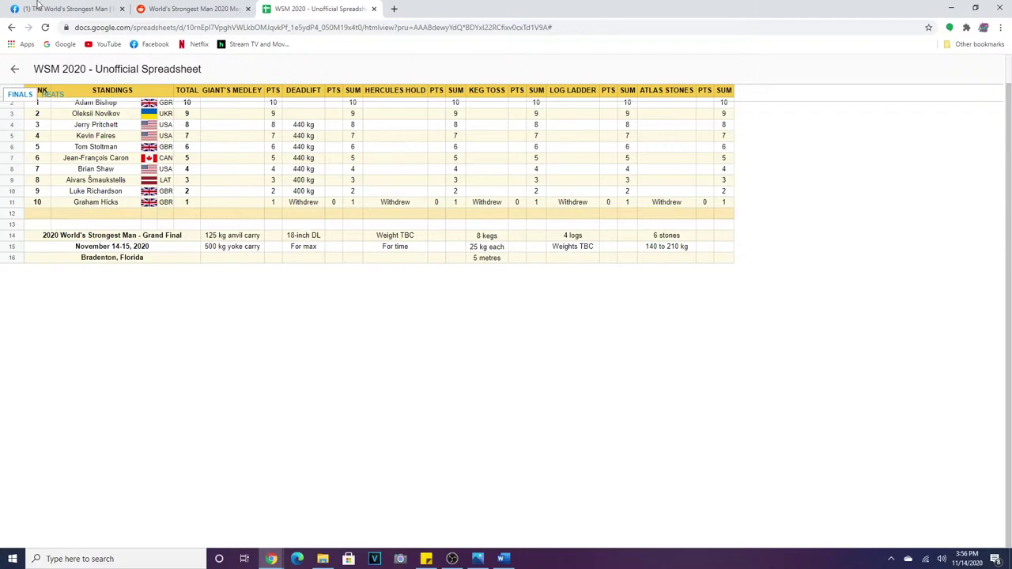
{"action": "left_click", "coordinate": [46, 28]}
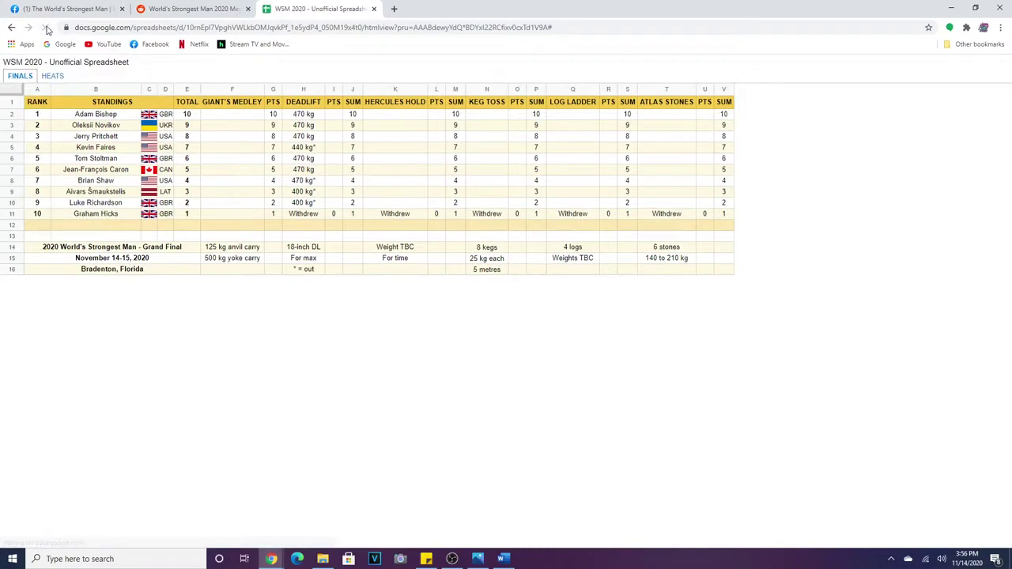
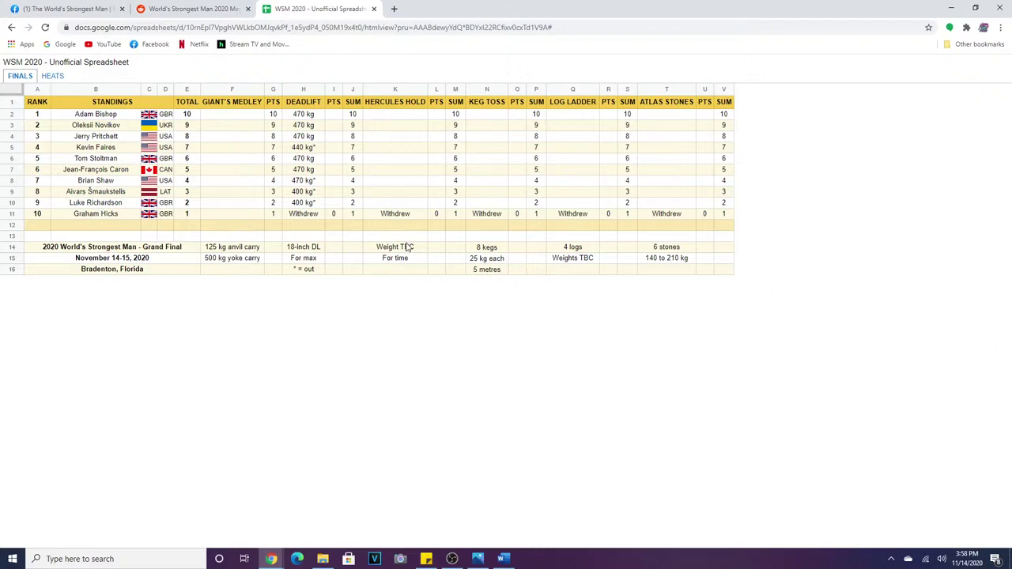
- Keep reloading the FINALS standings in the WSM 2020 spreadsheet to check for new deadlift results
{"action": "left_click", "coordinate": [45, 27]}
{"action": "left_click", "coordinate": [45, 27]}
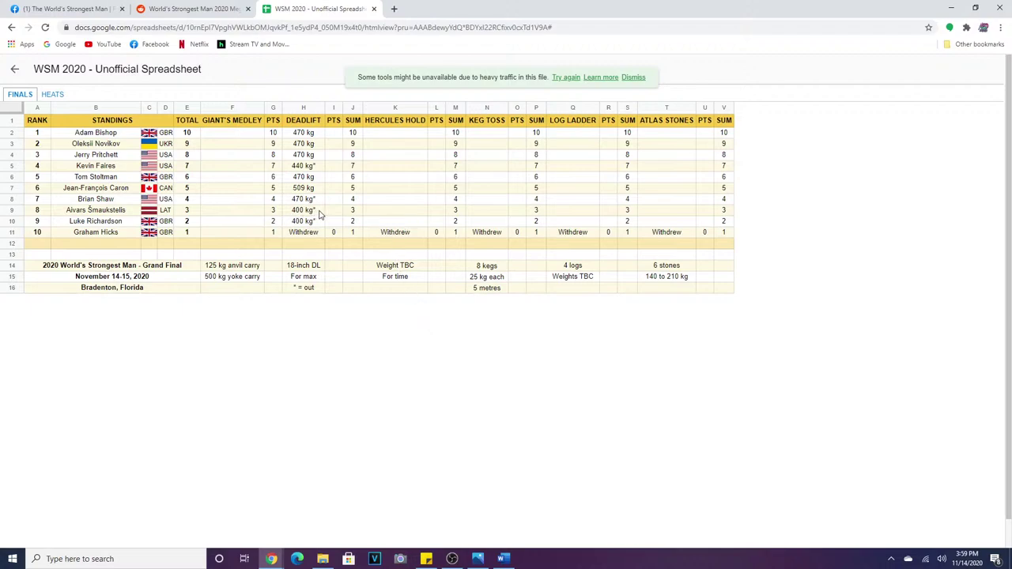
{"action": "left_click", "coordinate": [45, 27]}
{"action": "key", "text": "F5"}
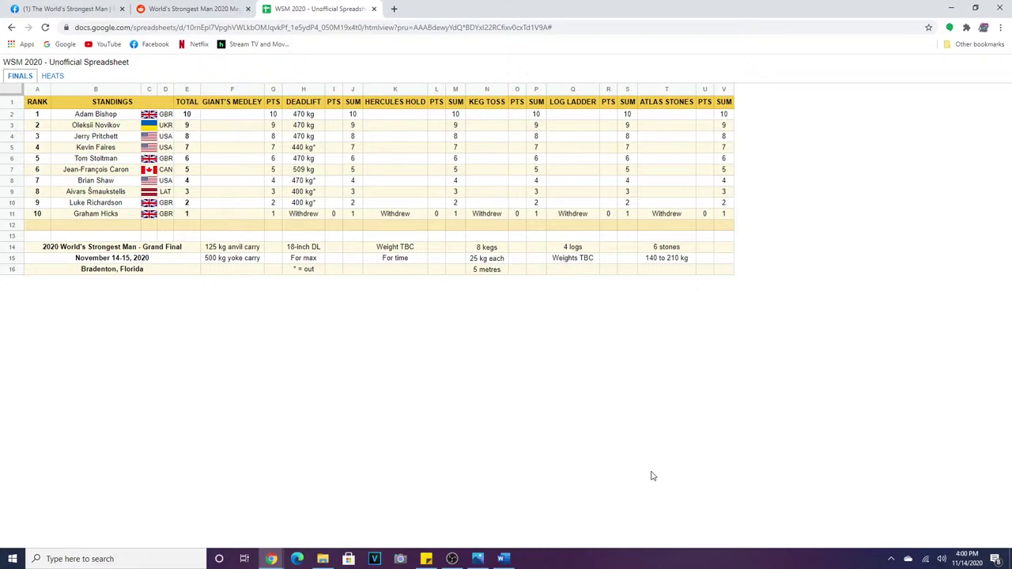
{"action": "left_click", "coordinate": [50, 32]}
{"action": "left_click", "coordinate": [46, 27]}
{"action": "left_click", "coordinate": [45, 27]}
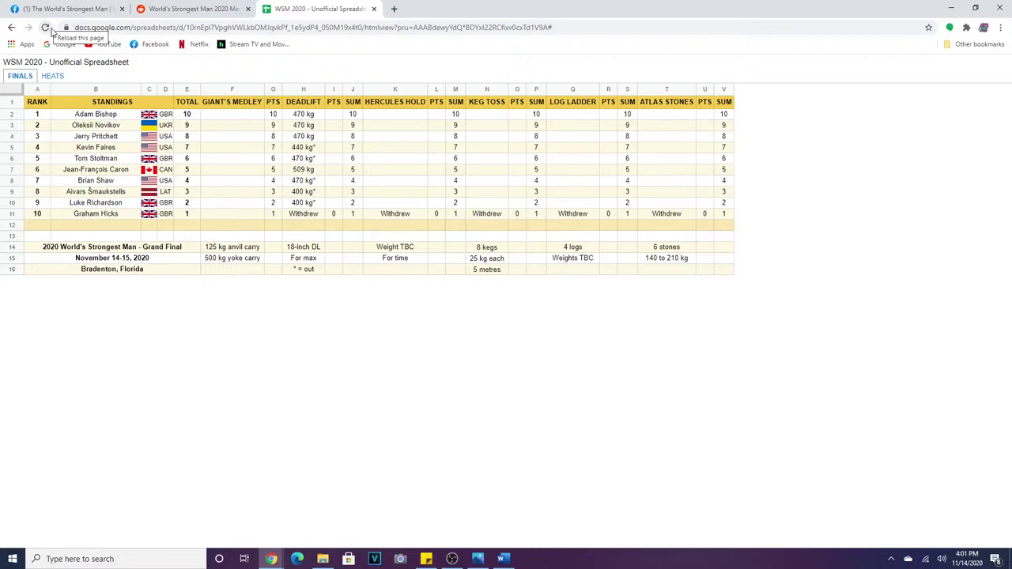
{"action": "left_click", "coordinate": [45, 28]}
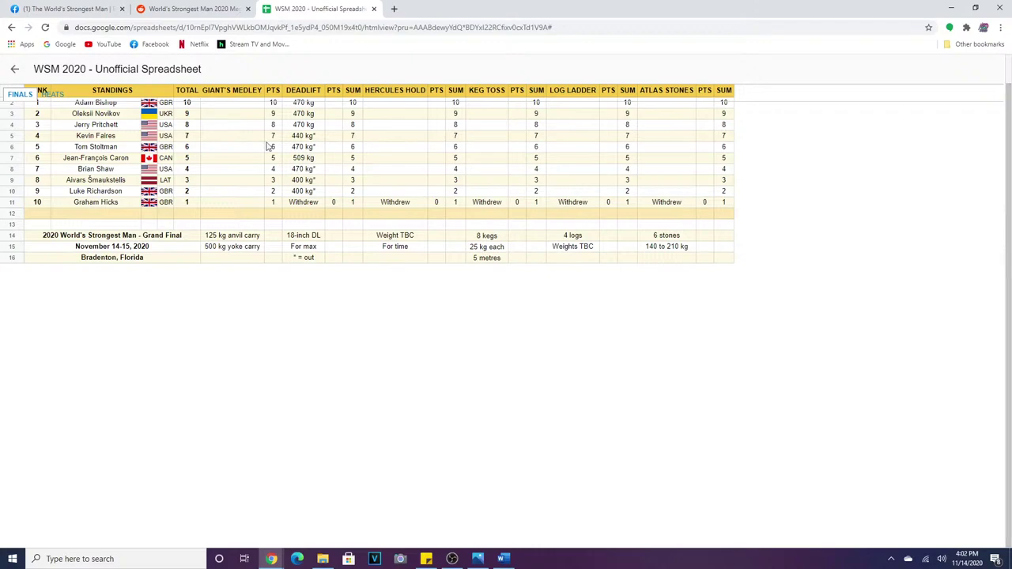
{"action": "left_click", "coordinate": [46, 27]}
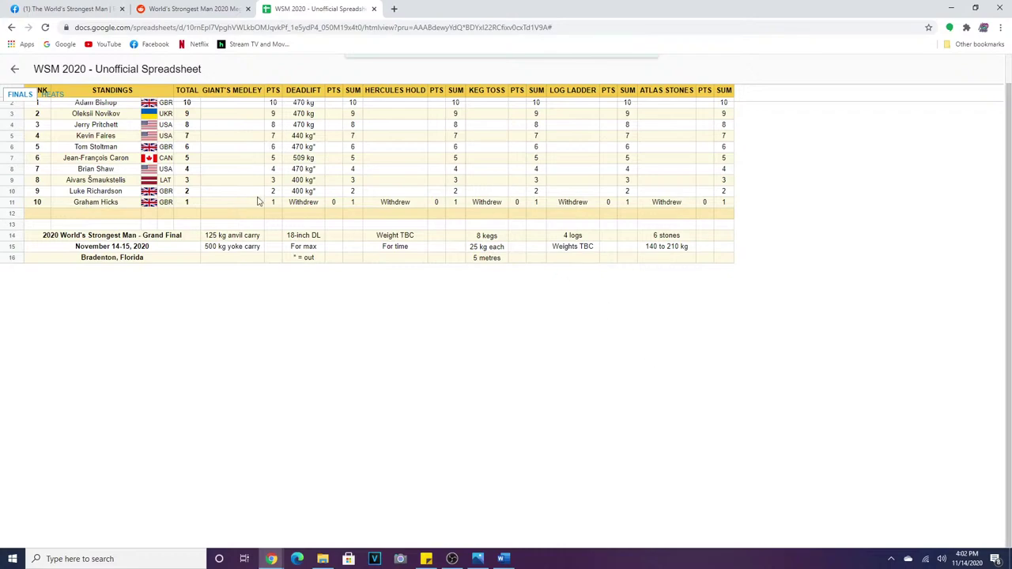
{"action": "left_click", "coordinate": [45, 27]}
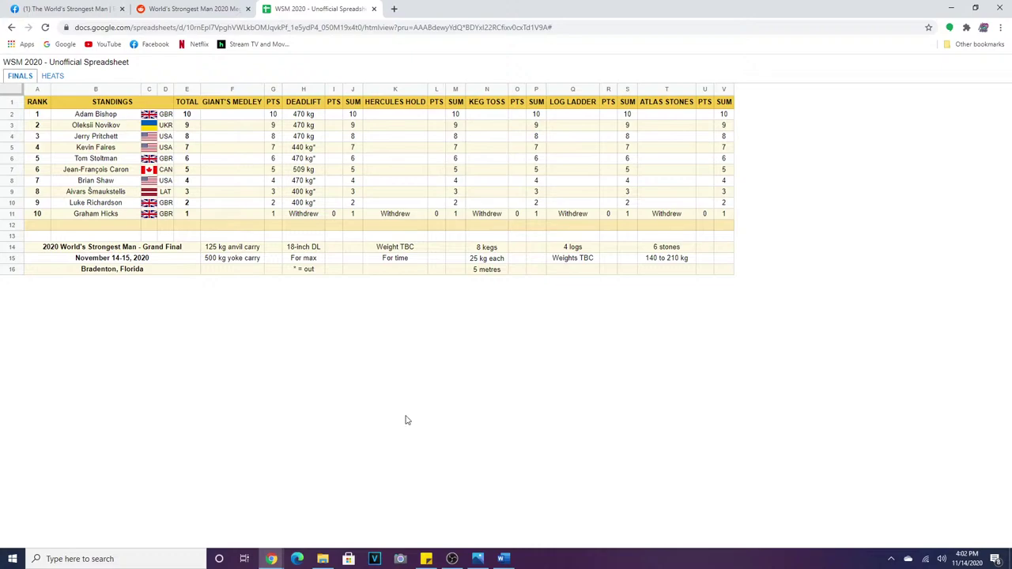
{"action": "left_click", "coordinate": [45, 29]}
{"action": "left_click", "coordinate": [46, 29]}
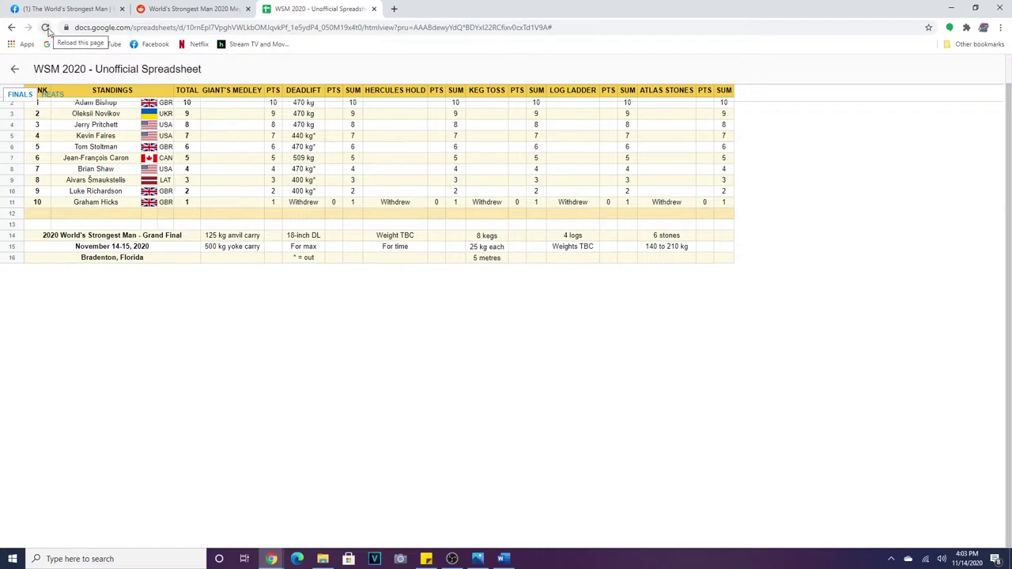
{"action": "left_click", "coordinate": [46, 29]}
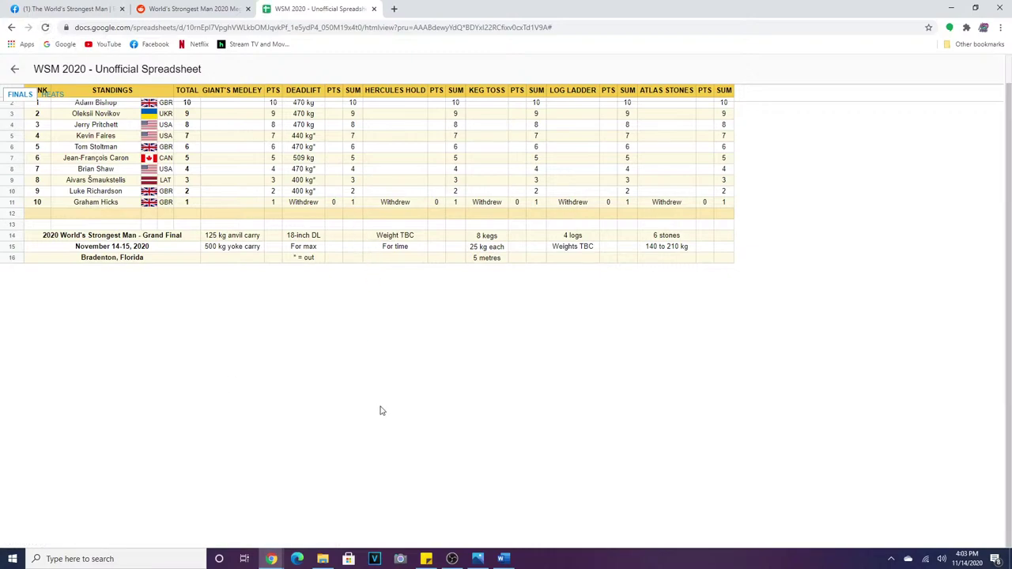
{"action": "left_click", "coordinate": [46, 28]}
{"action": "left_click", "coordinate": [45, 28]}
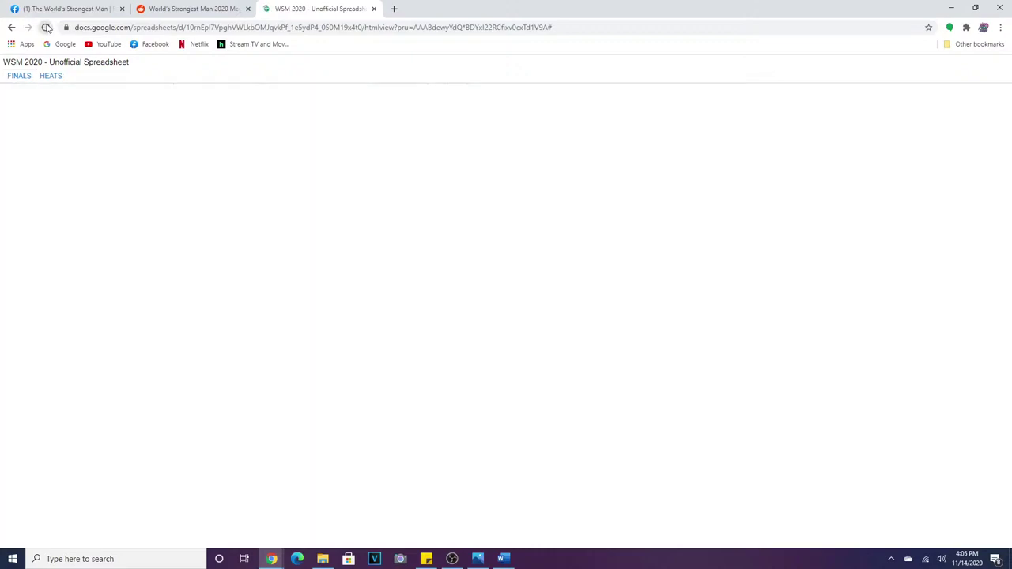
{"action": "left_click", "coordinate": [45, 27]}
- Go back from the Google page to the WSM 2020 spreadsheet, reload it and view the full finals table
{"action": "left_click", "coordinate": [52, 44]}
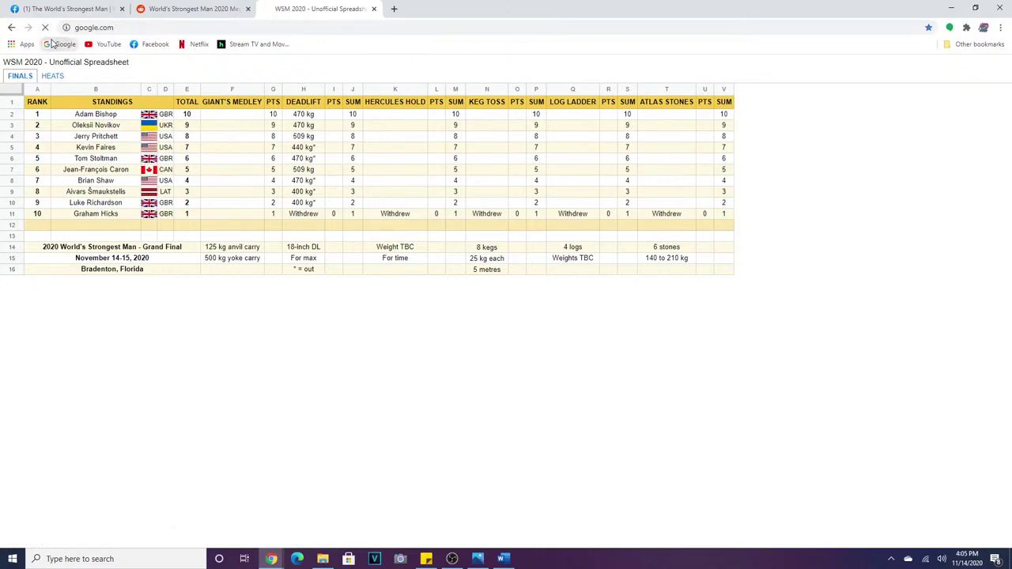
{"action": "left_click", "coordinate": [12, 27]}
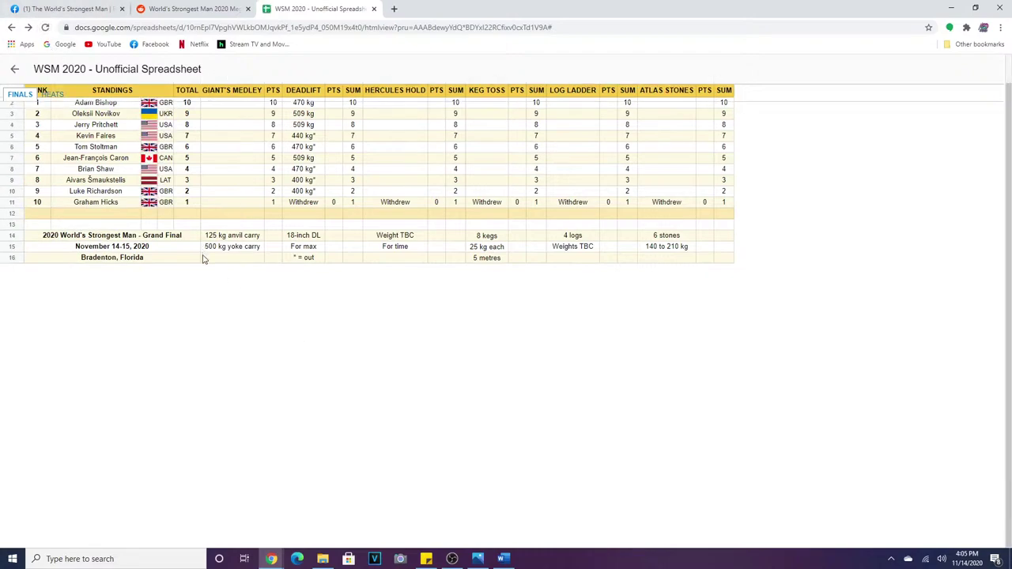
{"action": "left_click", "coordinate": [46, 29]}
{"action": "scroll", "coordinate": [320, 286], "scroll_direction": "up", "scroll_amount": 1}
{"action": "scroll", "coordinate": [319, 285], "scroll_direction": "down", "scroll_amount": 1}
{"action": "scroll", "coordinate": [311, 301], "scroll_direction": "up", "scroll_amount": 1}
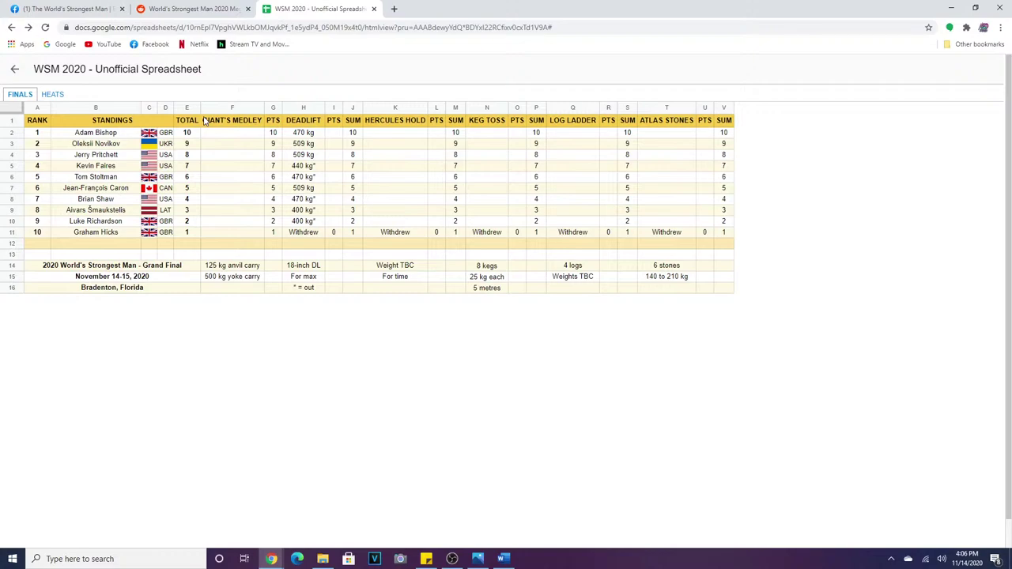
- Reload the finals sheet repeatedly to watch for changes in the athletes' deadlift weights and points
{"action": "left_click", "coordinate": [47, 27]}
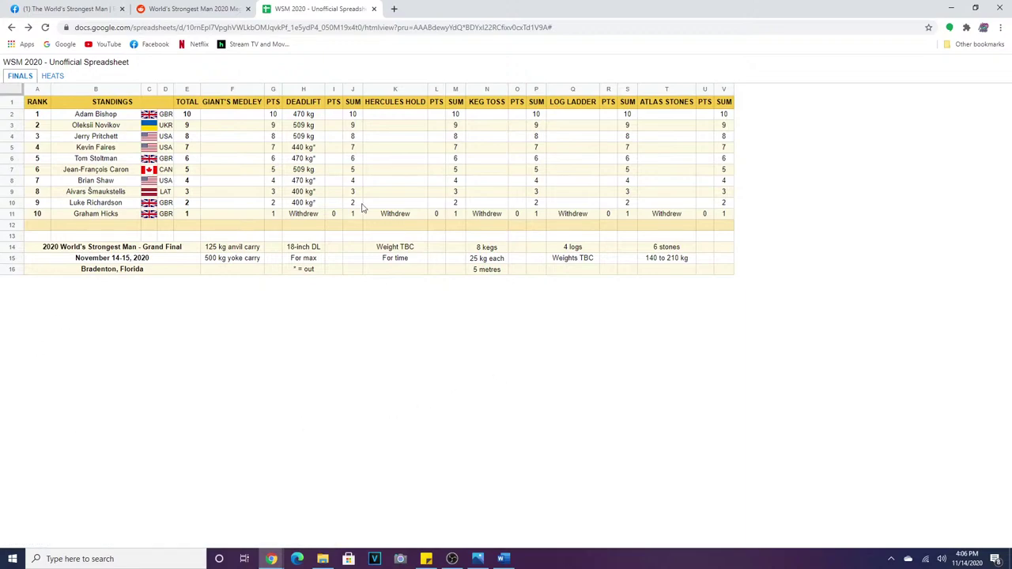
{"action": "left_click", "coordinate": [45, 27]}
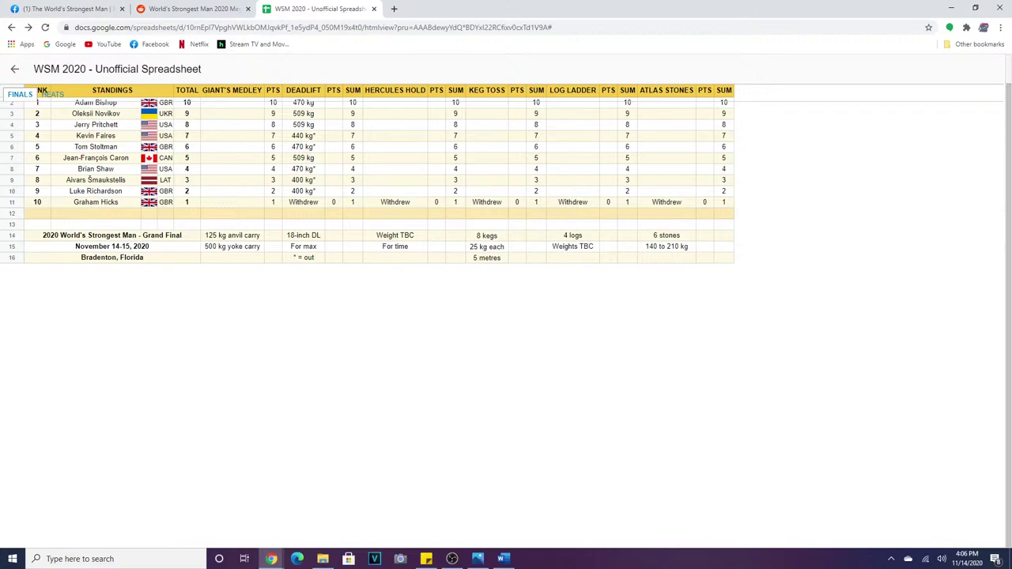
{"action": "left_click", "coordinate": [45, 28]}
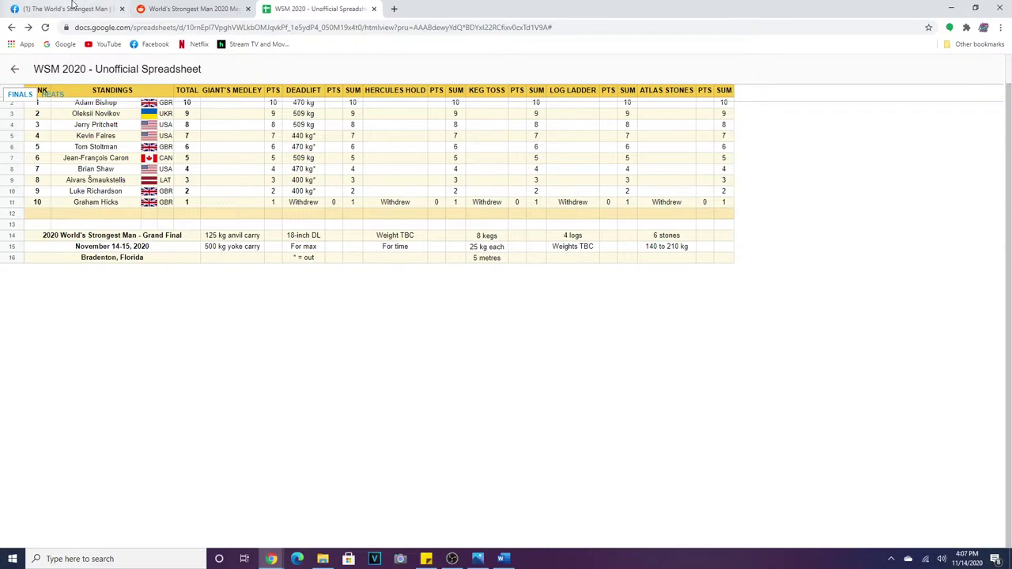
{"action": "left_click", "coordinate": [46, 27]}
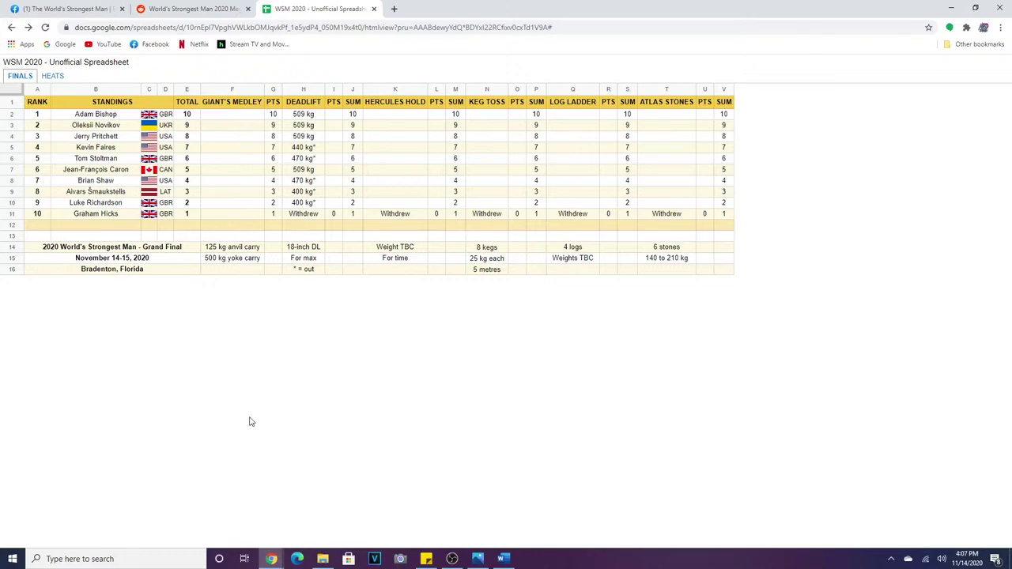
{"action": "left_click", "coordinate": [45, 27]}
{"action": "left_click", "coordinate": [45, 30]}
{"action": "left_click", "coordinate": [46, 30]}
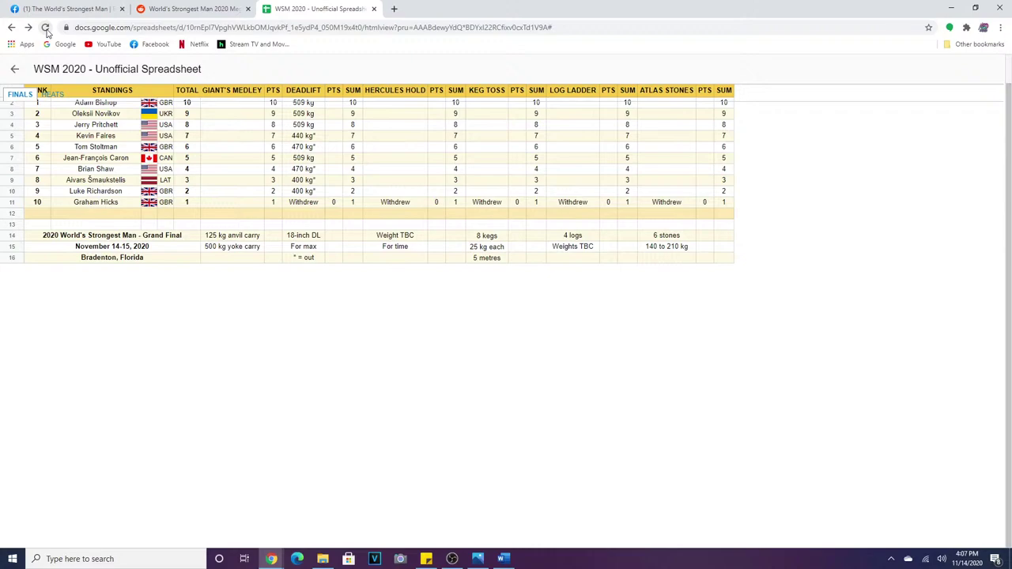
{"action": "left_click", "coordinate": [46, 29]}
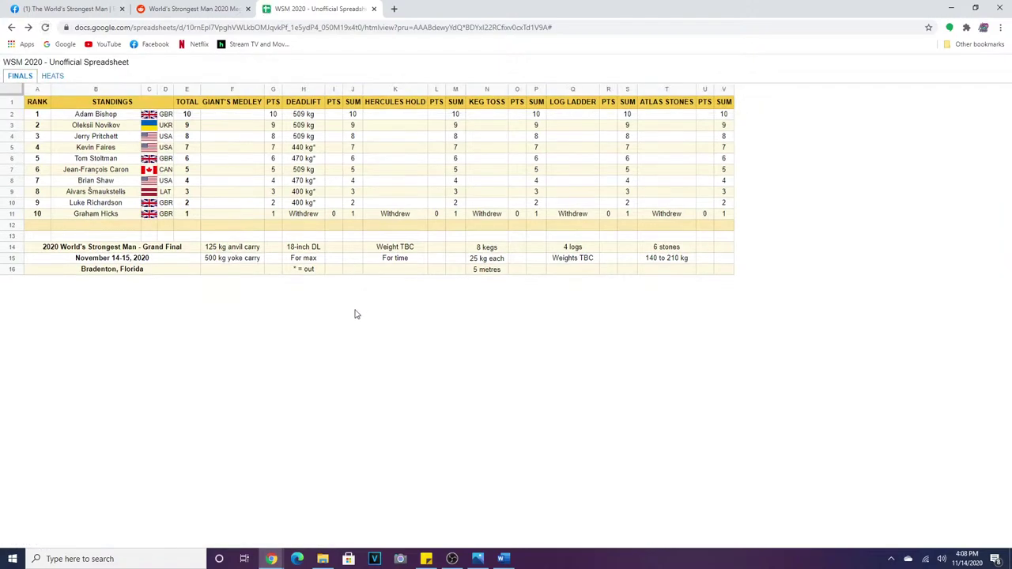
{"action": "left_click", "coordinate": [46, 29]}
{"action": "left_click", "coordinate": [46, 29]}
{"action": "left_click", "coordinate": [45, 28]}
{"action": "left_click", "coordinate": [45, 27]}
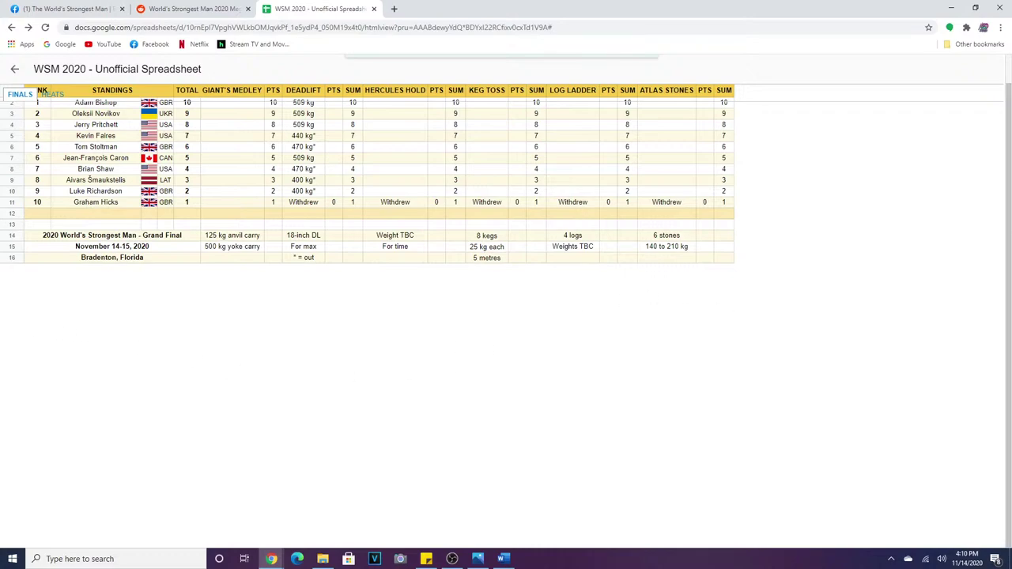
{"action": "left_click", "coordinate": [46, 29]}
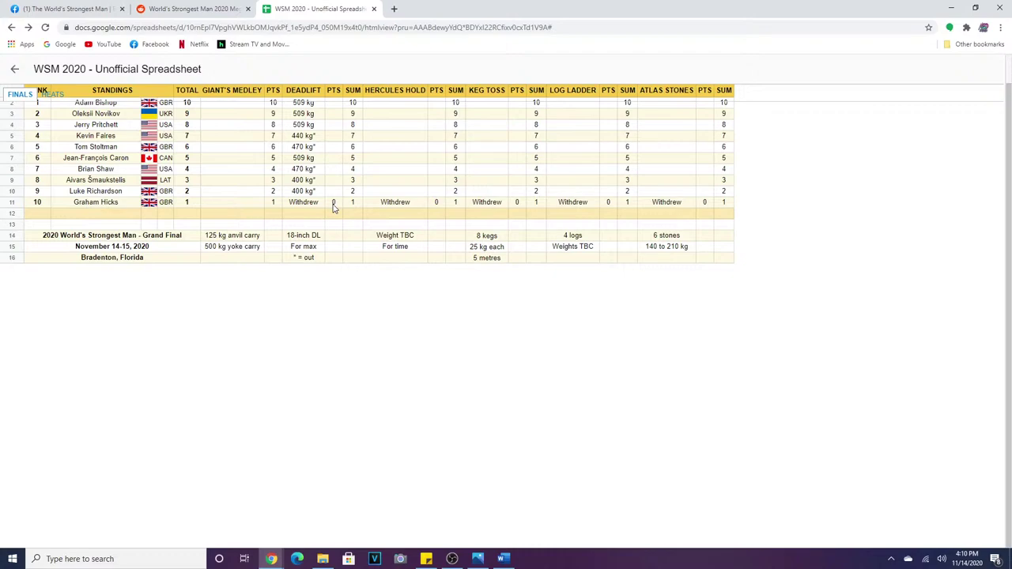
{"action": "left_click", "coordinate": [46, 28]}
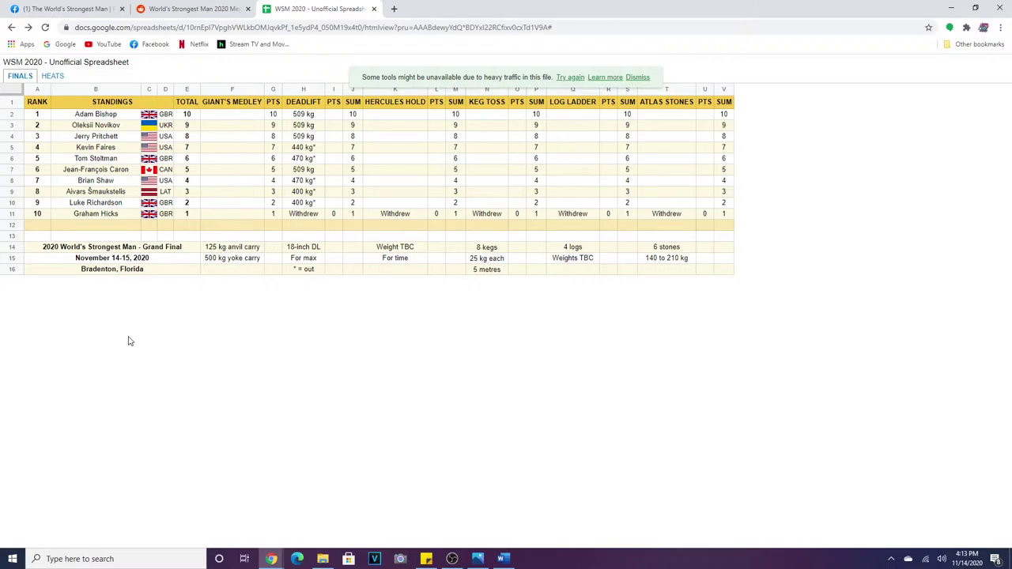
{"action": "left_click", "coordinate": [45, 28]}
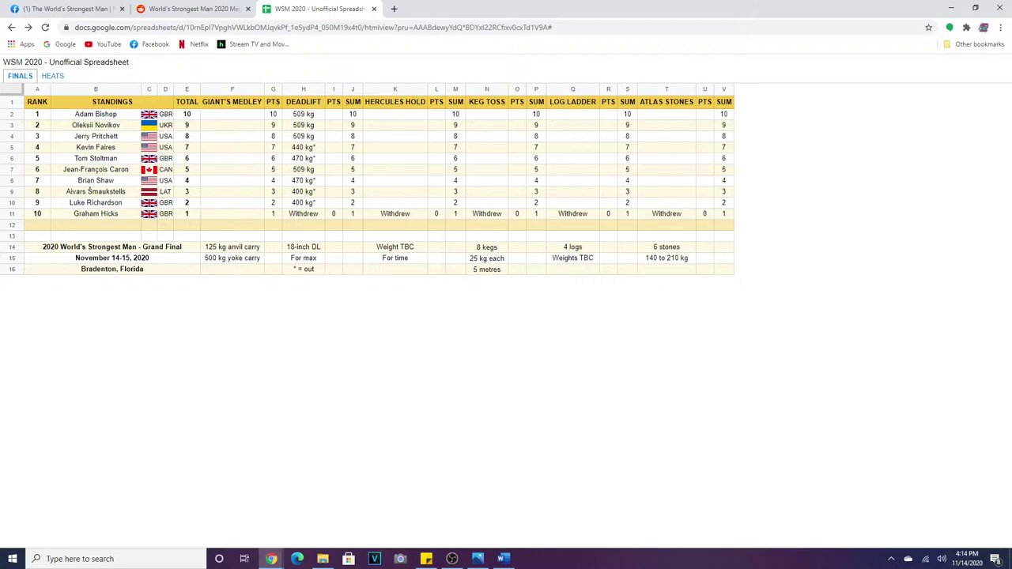
{"action": "left_click", "coordinate": [46, 28]}
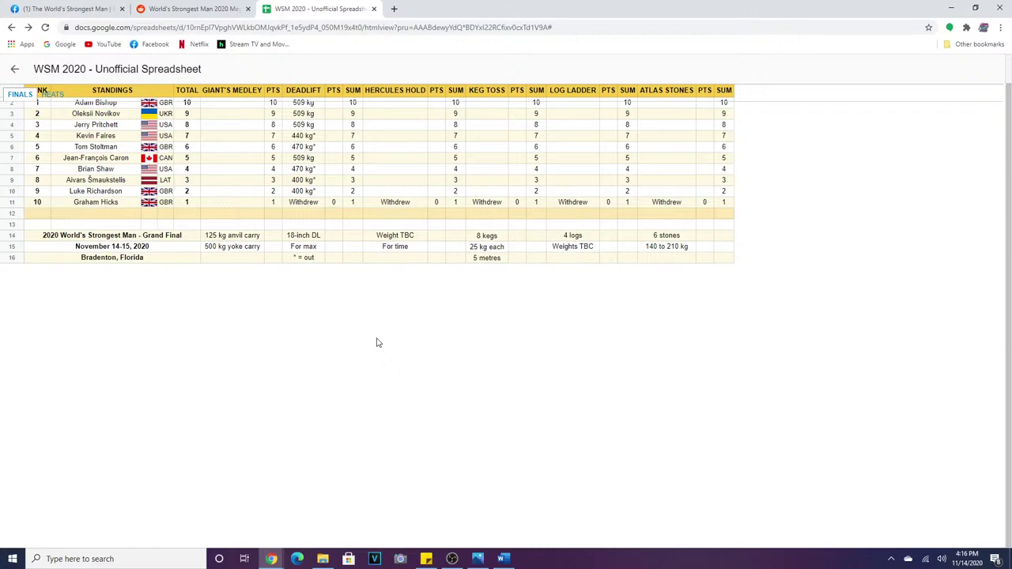
{"action": "left_click", "coordinate": [45, 27]}
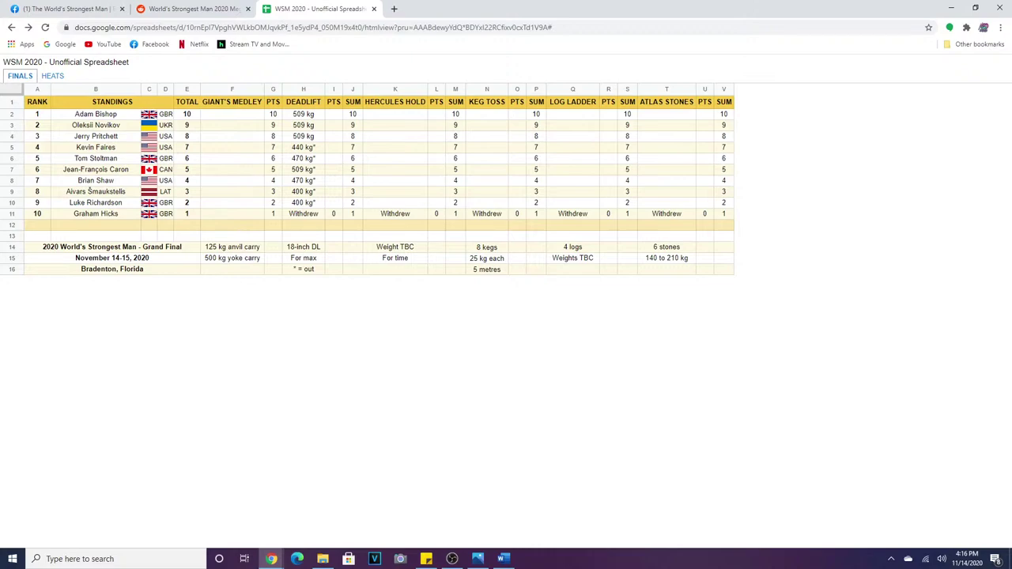
{"action": "left_click", "coordinate": [45, 27]}
{"action": "left_click", "coordinate": [48, 27]}
{"action": "left_click", "coordinate": [45, 28]}
{"action": "left_click", "coordinate": [45, 28]}
{"action": "left_click", "coordinate": [45, 27]}
{"action": "left_click", "coordinate": [45, 28]}
{"action": "left_click", "coordinate": [45, 29]}
{"action": "left_click", "coordinate": [45, 28]}
{"action": "left_click", "coordinate": [45, 27]}
{"action": "left_click", "coordinate": [45, 27]}
{"action": "left_click", "coordinate": [45, 28]}
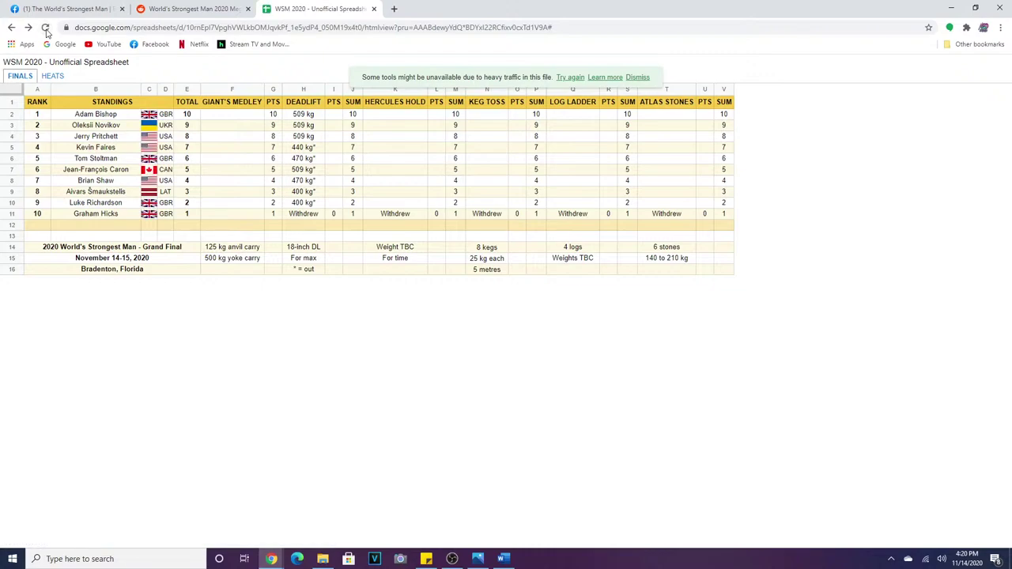
{"action": "left_click", "coordinate": [45, 28]}
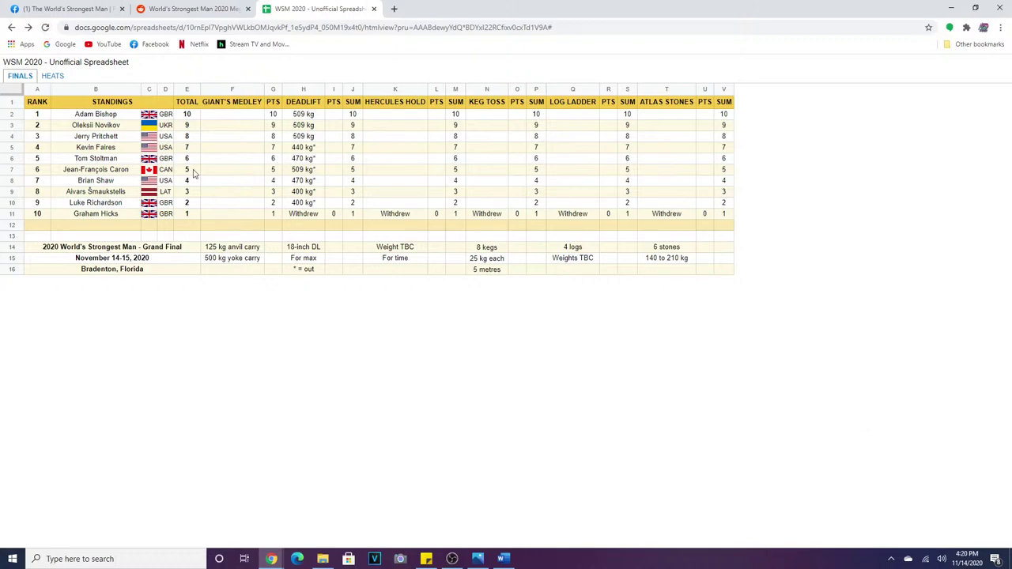
{"action": "left_click", "coordinate": [46, 28]}
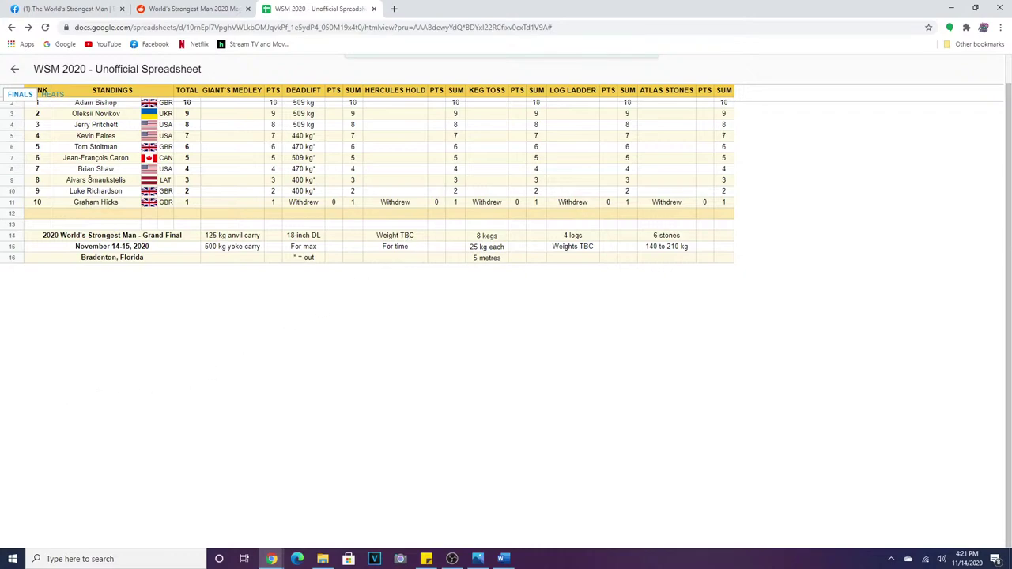
{"action": "left_click", "coordinate": [45, 28]}
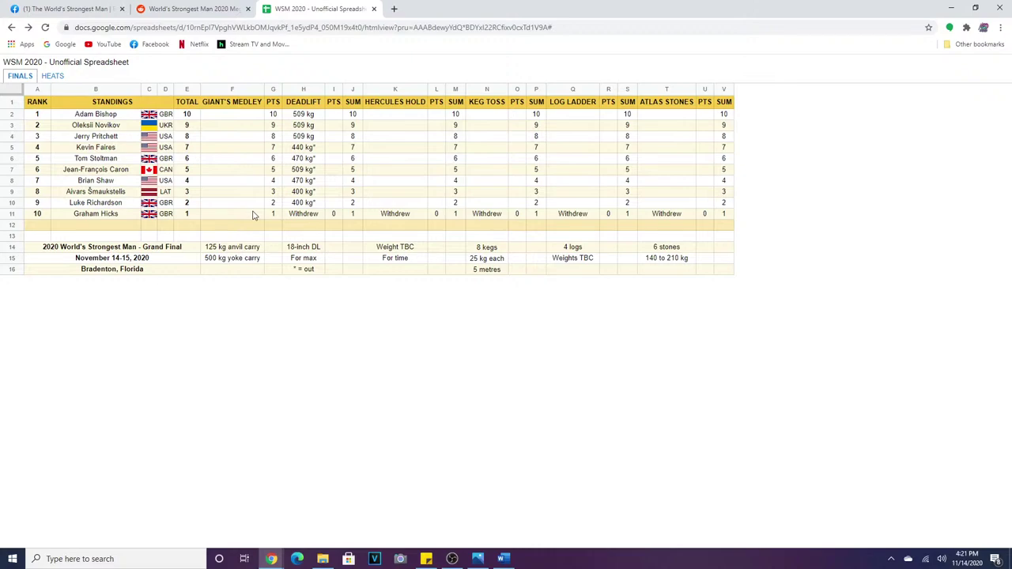
{"action": "left_click", "coordinate": [45, 27]}
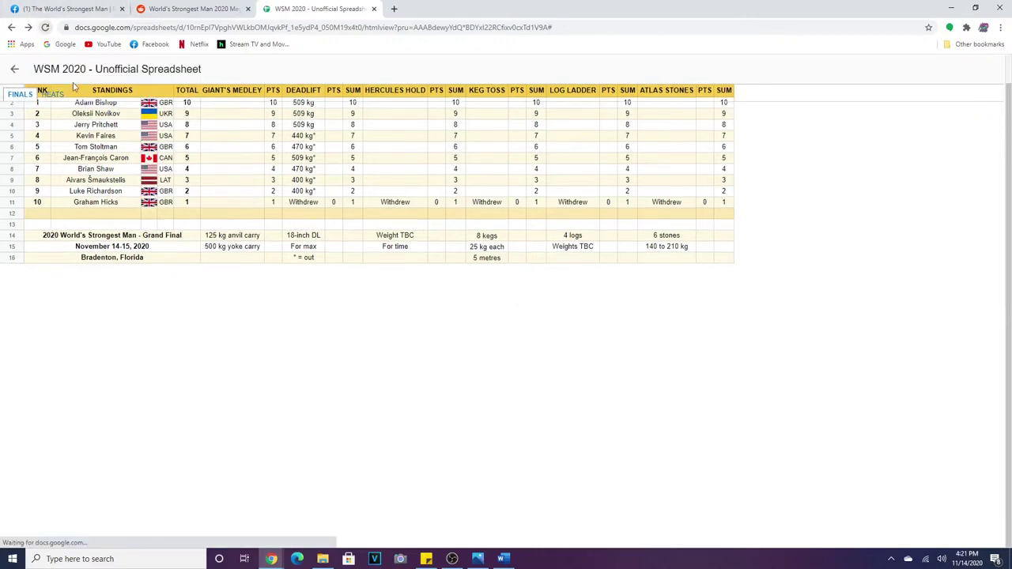
{"action": "left_click", "coordinate": [45, 27]}
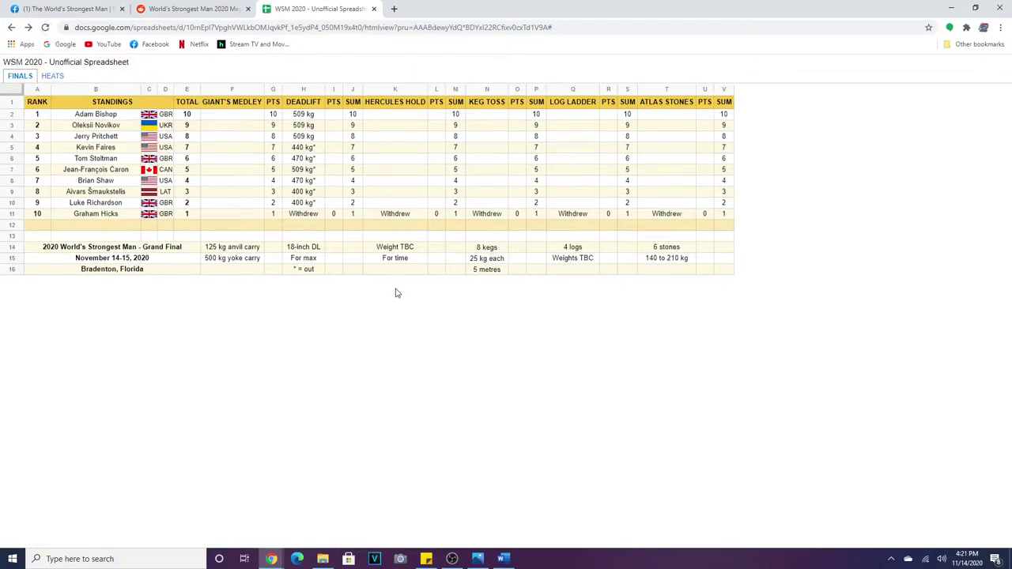
{"action": "left_click", "coordinate": [45, 26]}
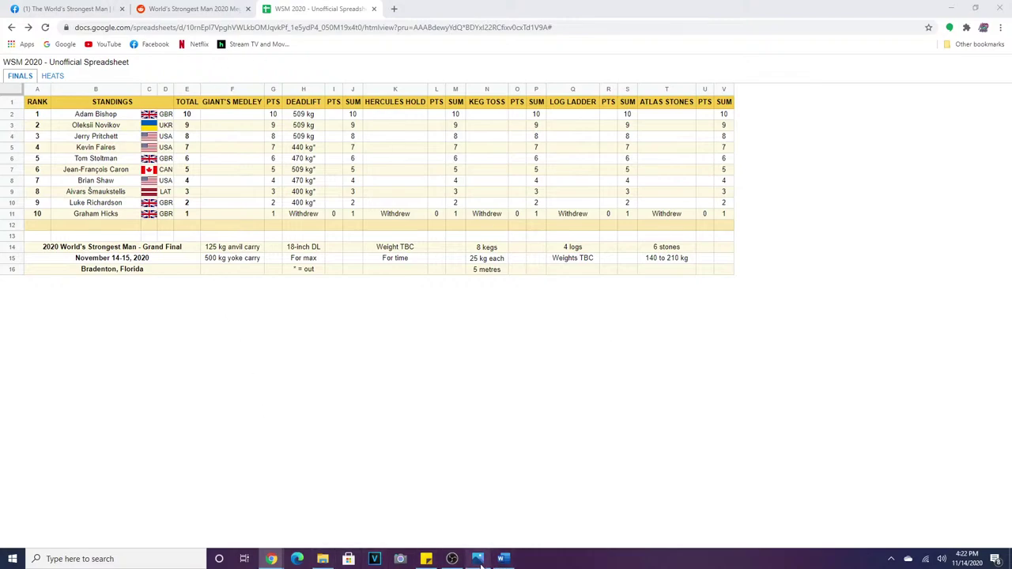
- Switch to the DAY 2 folder in File Explorer, open image 1 in Photos and show it full screen
{"action": "left_click", "coordinate": [322, 559]}
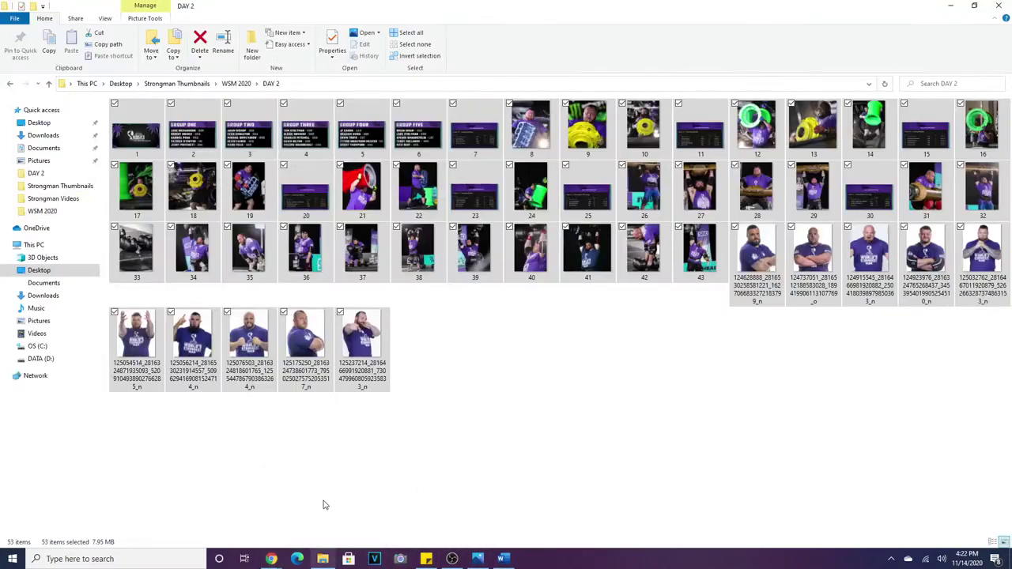
{"action": "left_click", "coordinate": [133, 141]}
{"action": "double_click", "coordinate": [133, 140]}
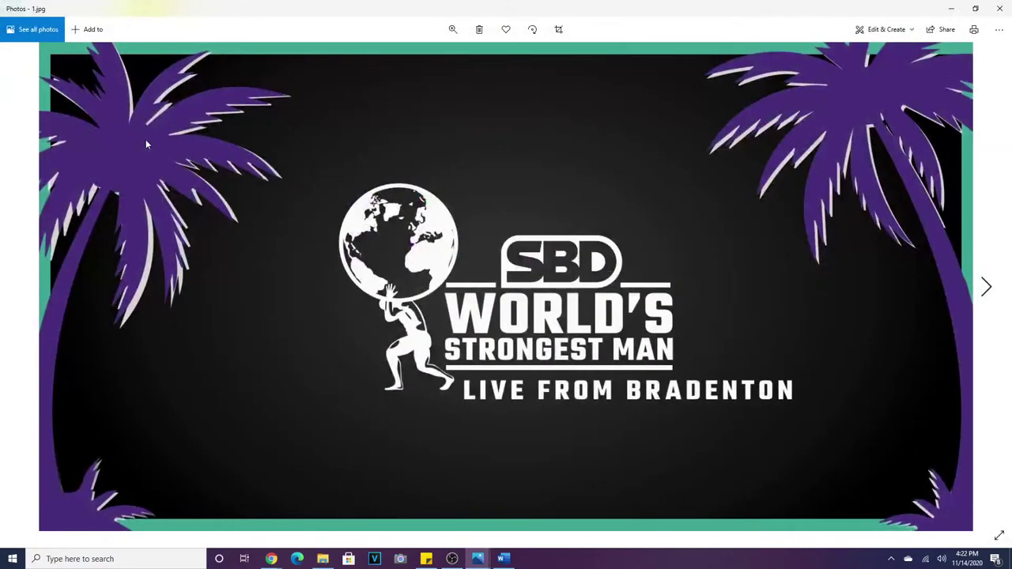
{"action": "left_click", "coordinate": [998, 536]}
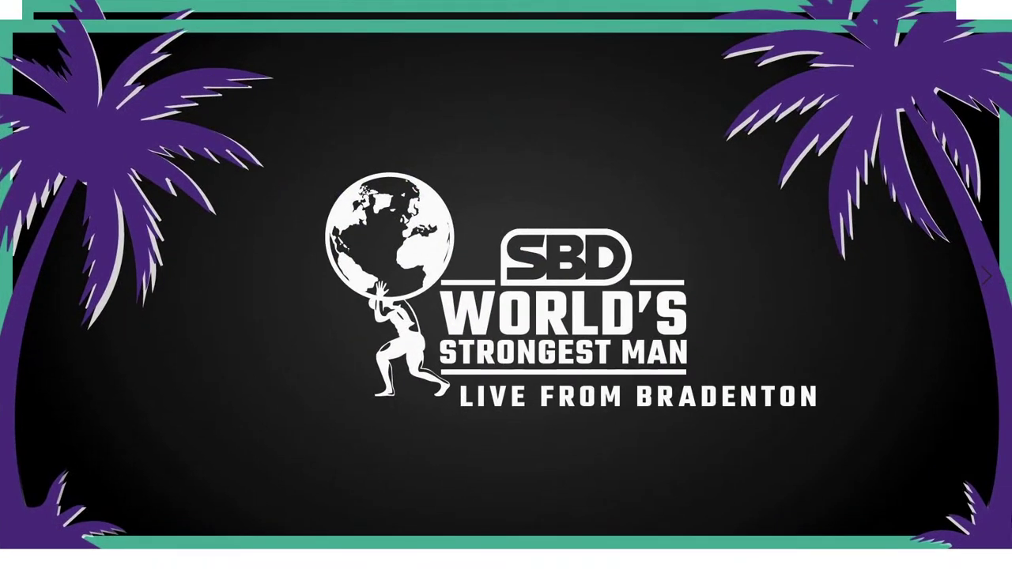